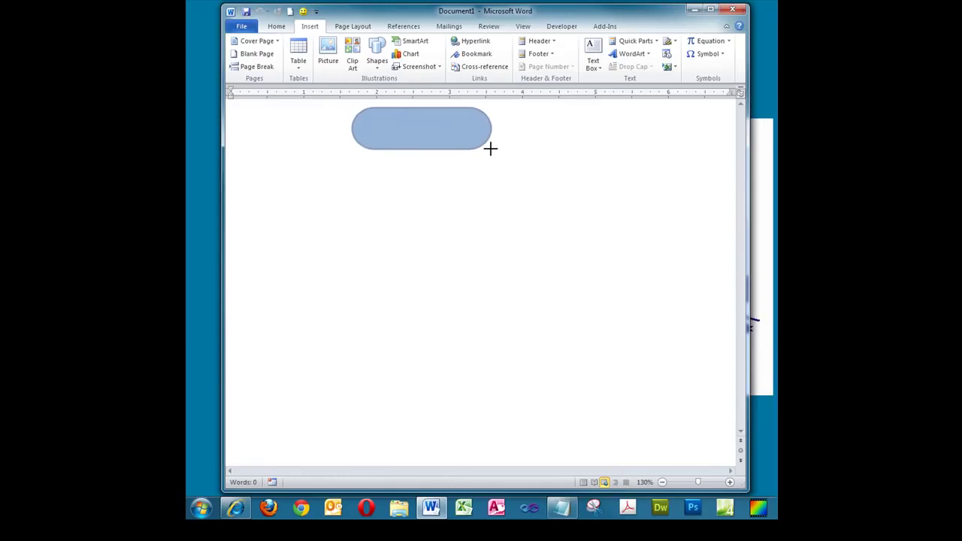
# Restyle the rounded terminator shape with a white fill and black outline, and set it as the default shape
pyautogui.click(293, 52)
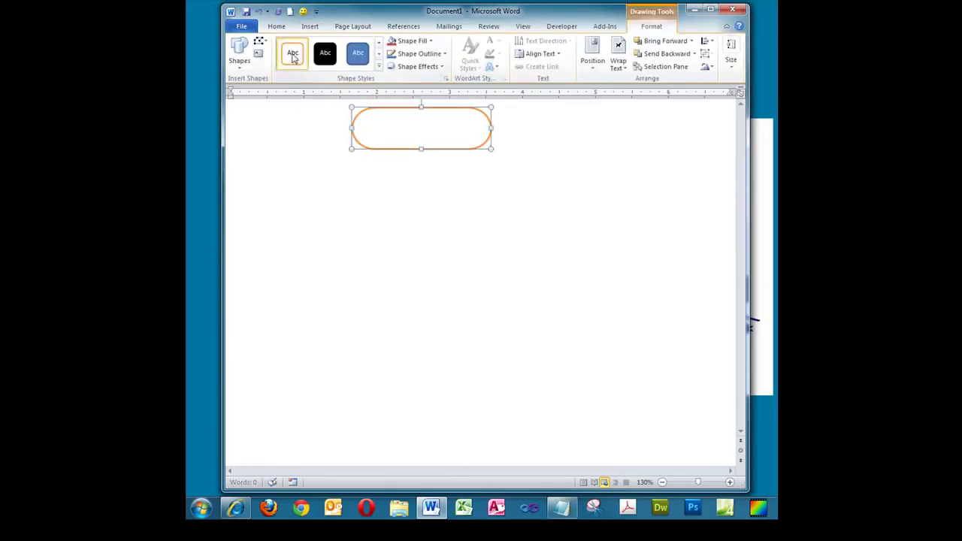
pyautogui.click(444, 54)
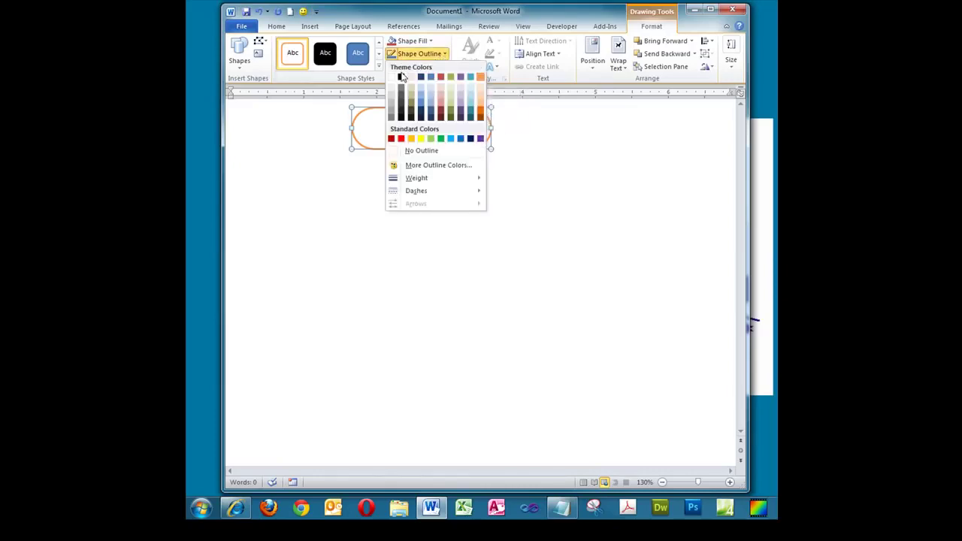
pyautogui.click(401, 76)
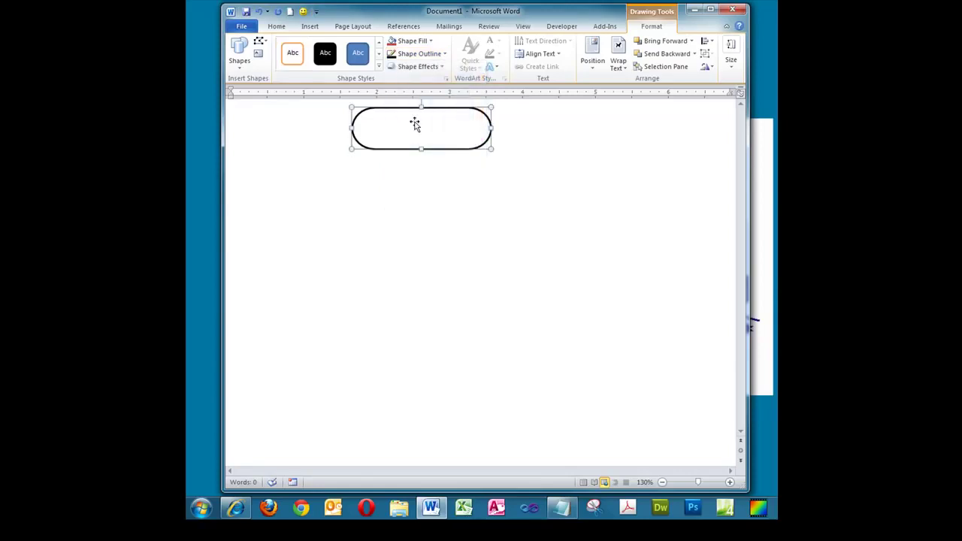
pyautogui.rightClick(413, 124)
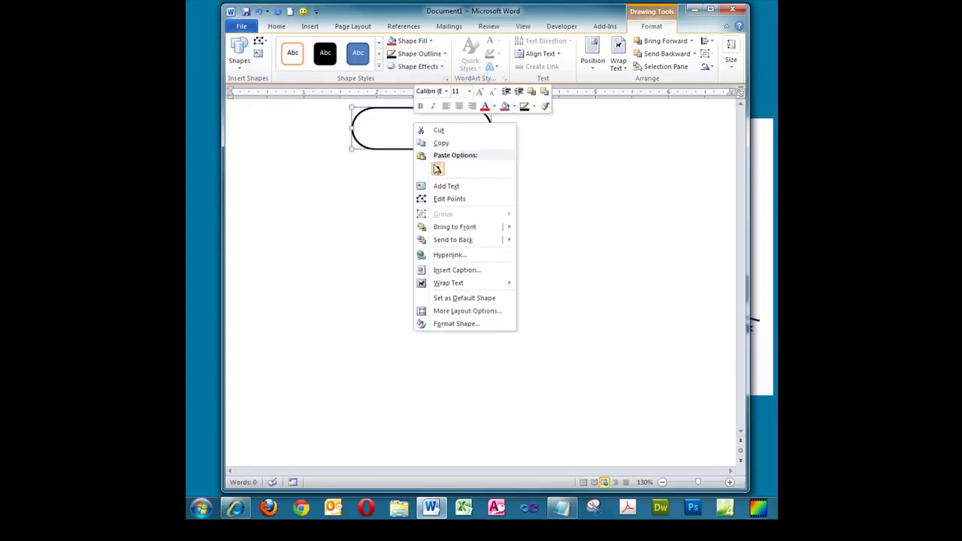
pyautogui.click(487, 297)
# Add the text "Start Payroll" inside the rounded terminator shape
pyautogui.rightClick(394, 126)
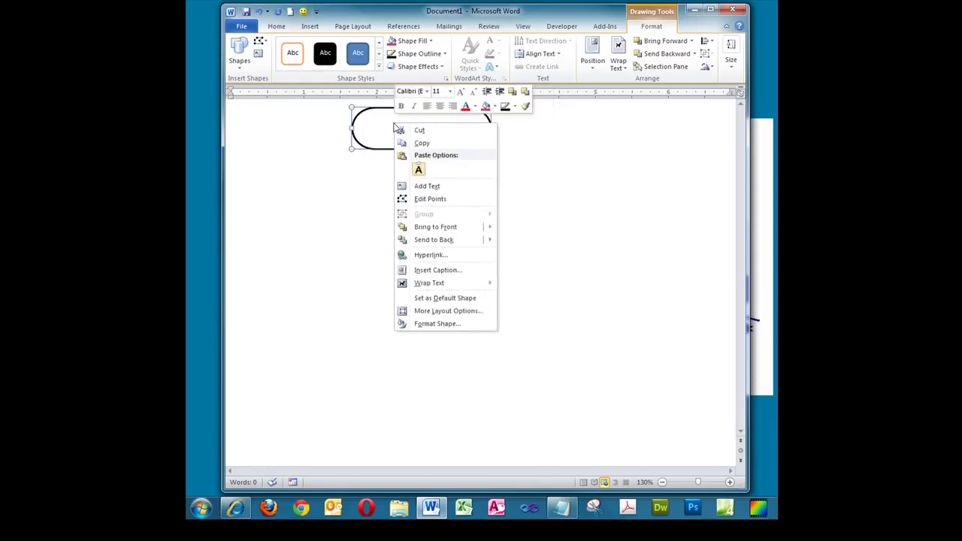
pyautogui.click(419, 186)
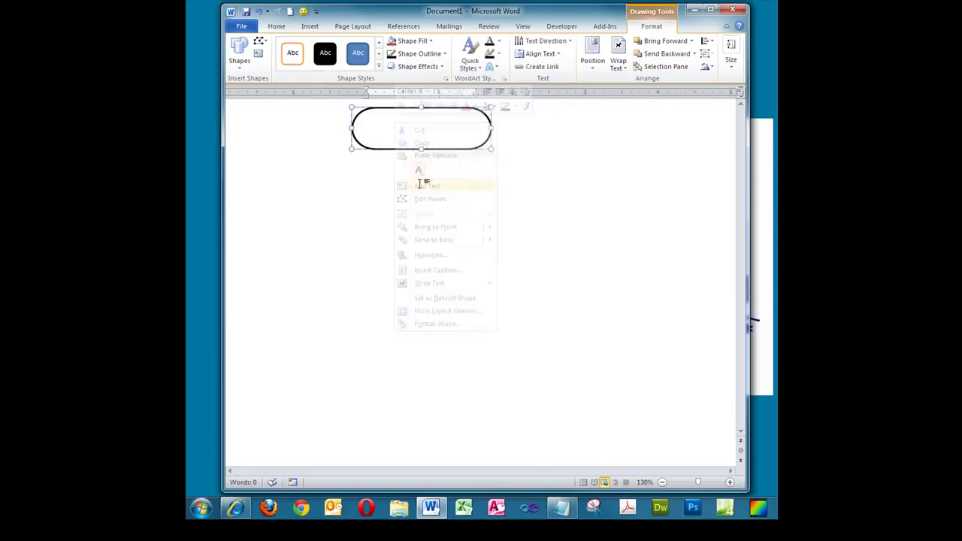
pyautogui.write('Start Payroll')
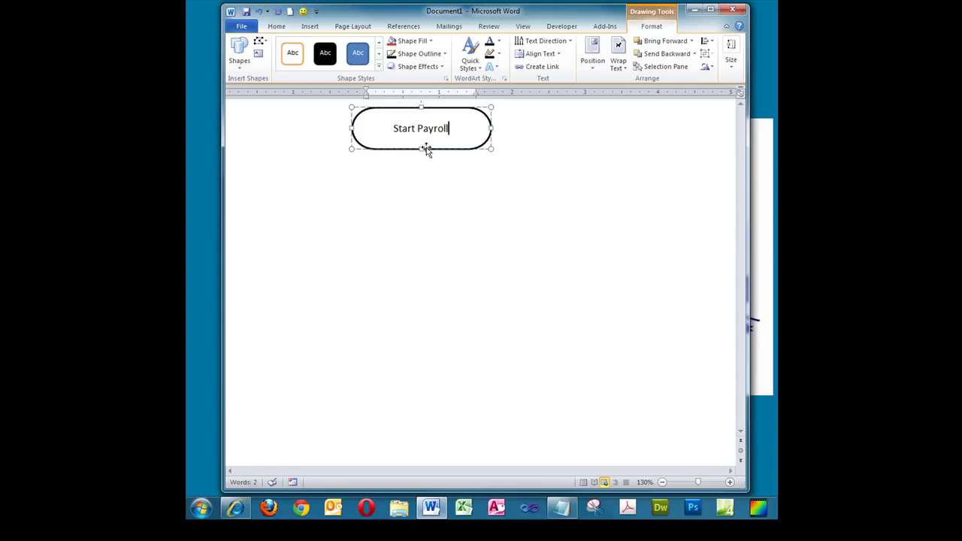
pyautogui.click(406, 186)
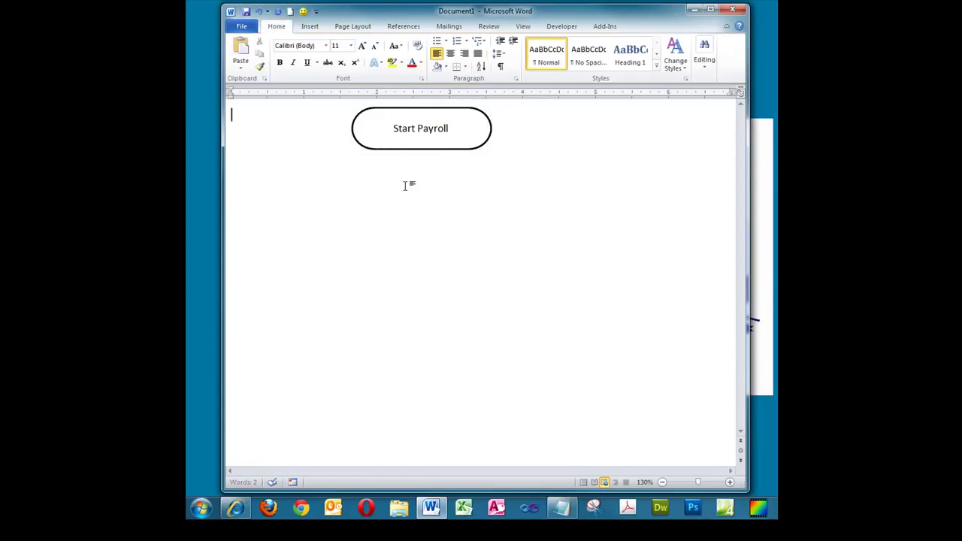
# Draw a flowchart data parallelogram about 2 inches wide below the Start Payroll shape
pyautogui.click(312, 27)
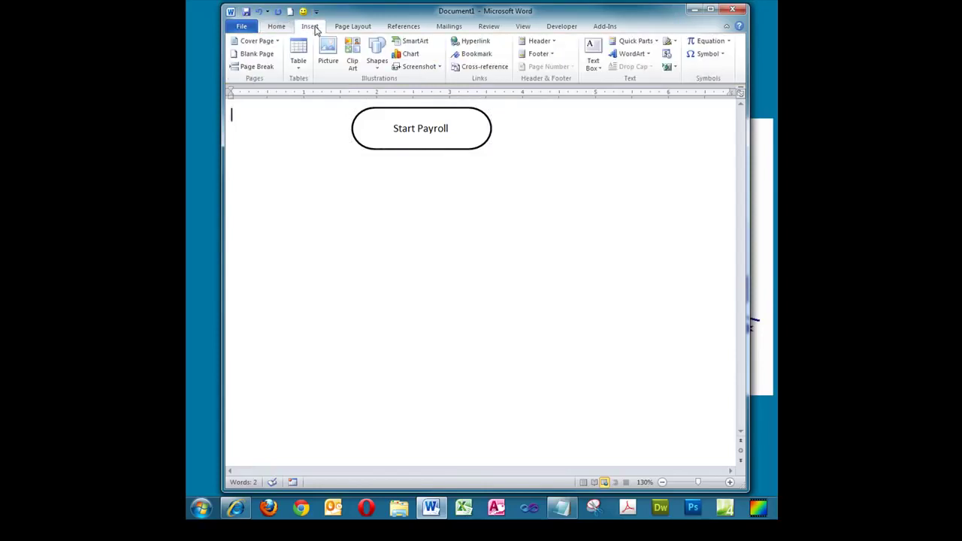
pyautogui.click(378, 66)
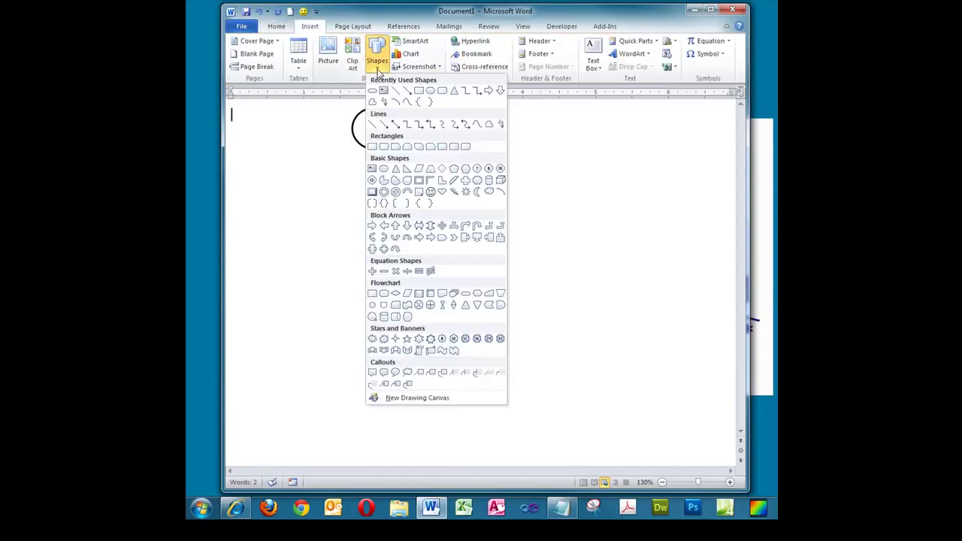
pyautogui.click(409, 297)
pyautogui.moveTo(351, 167); pyautogui.dragTo(498, 213)
# Label the parallelogram "Enter Hours" and reduce its height slightly from the lower edge
pyautogui.rightClick(415, 187)
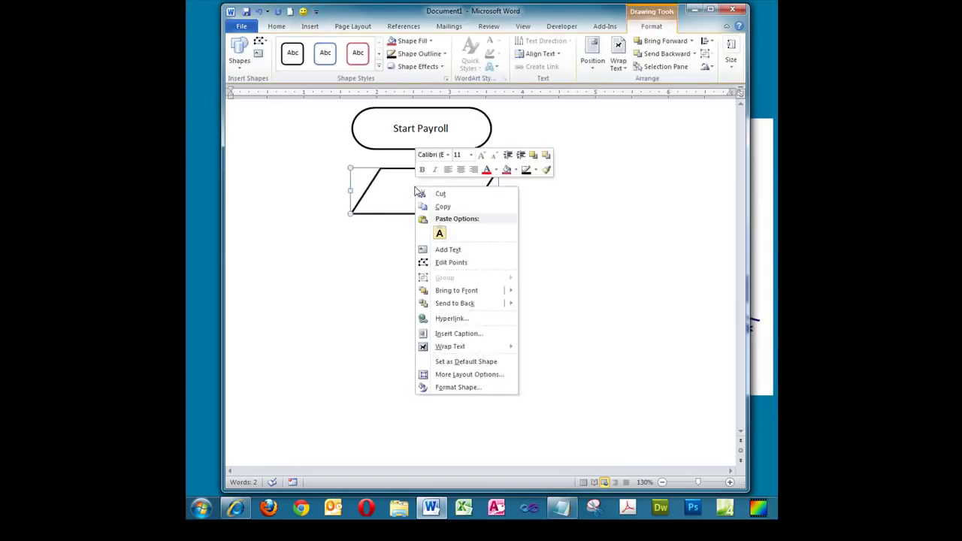
pyautogui.click(460, 249)
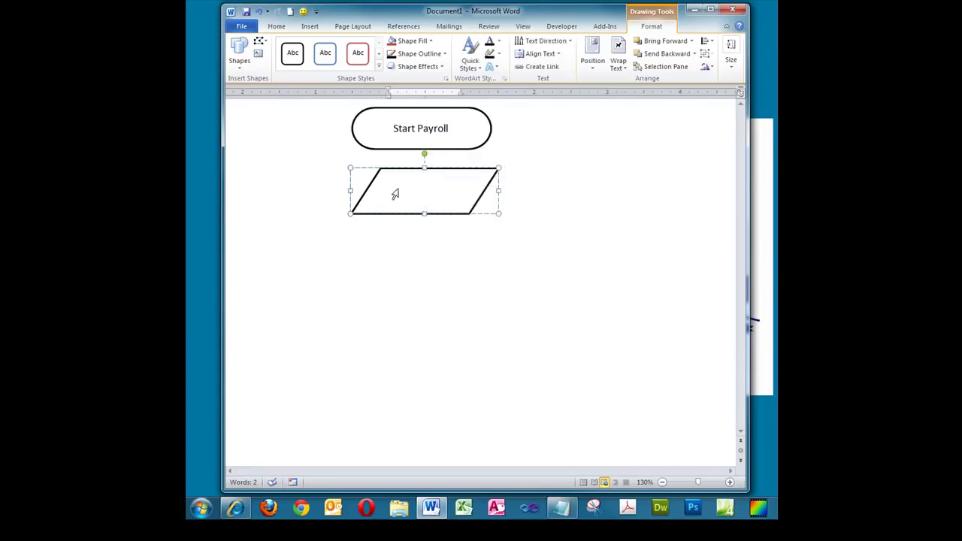
pyautogui.write('Enter Hours')
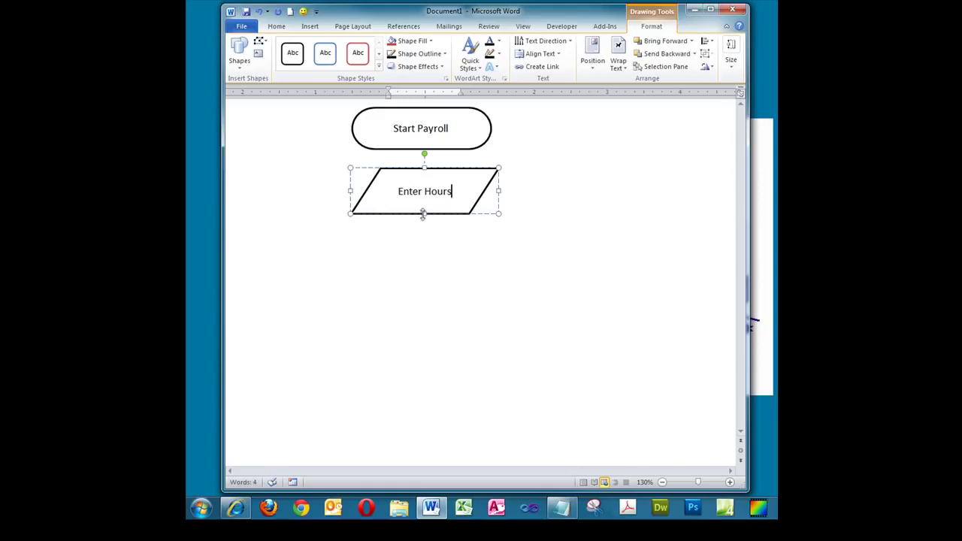
pyautogui.moveTo(423, 214); pyautogui.dragTo(424, 205)
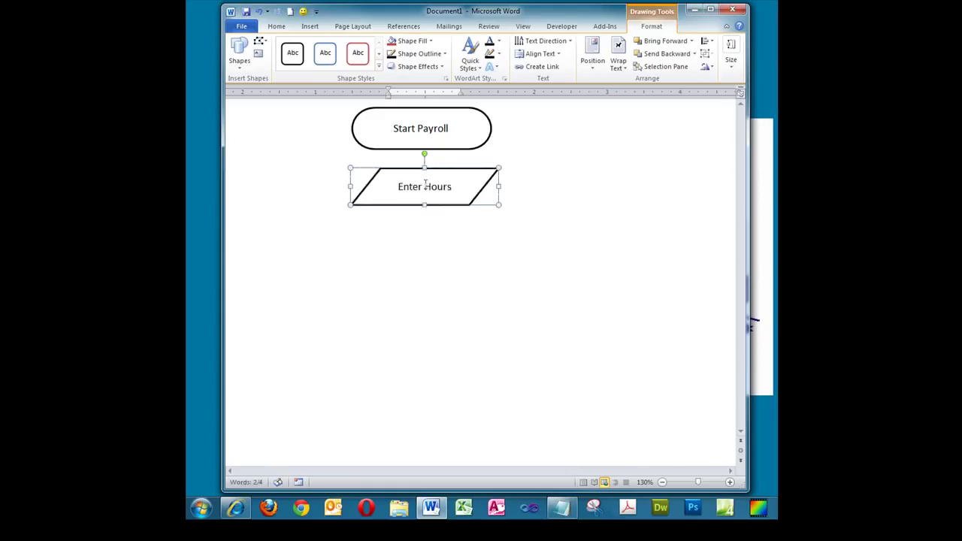
pyautogui.click(423, 233)
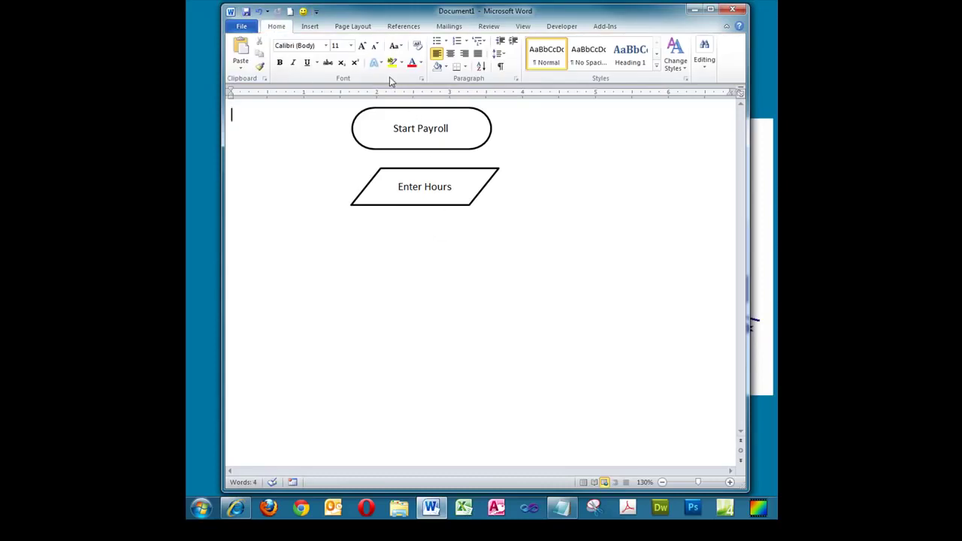
# Draw a second flowchart data parallelogram below Enter Hours and label it "Enter Rate"
pyautogui.click(309, 28)
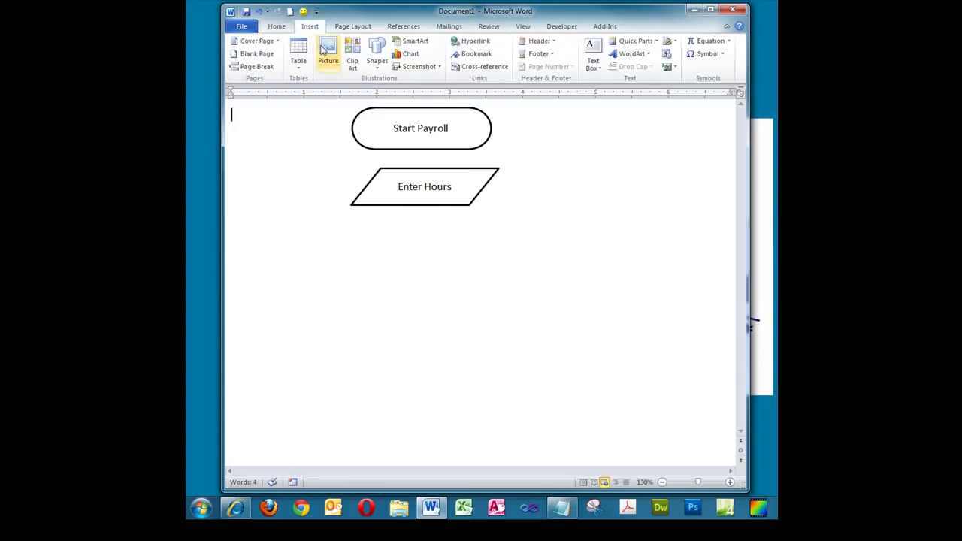
pyautogui.click(377, 52)
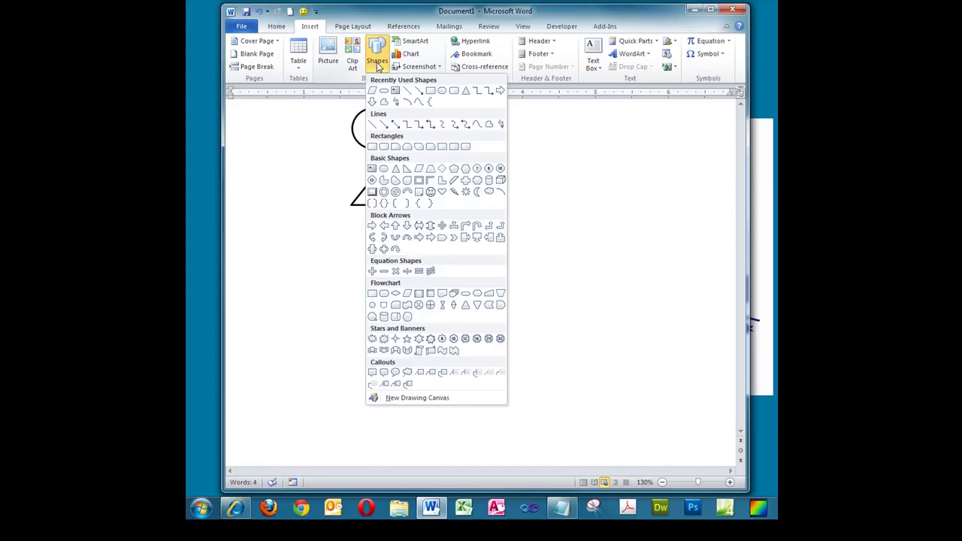
pyautogui.click(407, 294)
pyautogui.moveTo(344, 222)
pyautogui.mouseDown()
pyautogui.moveTo(369, 255)
pyautogui.moveTo(443, 268)
pyautogui.moveTo(481, 263)
pyautogui.mouseUp()
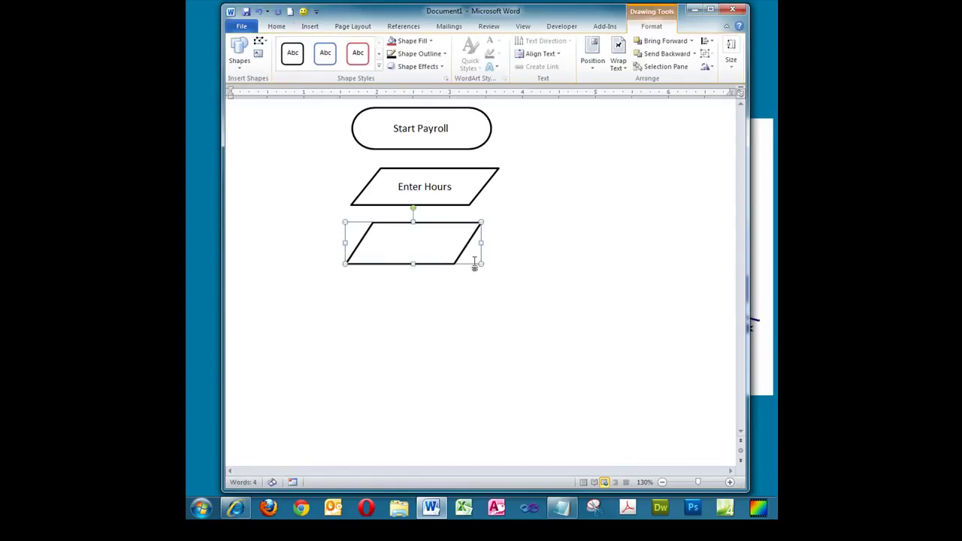
pyautogui.rightClick(407, 245)
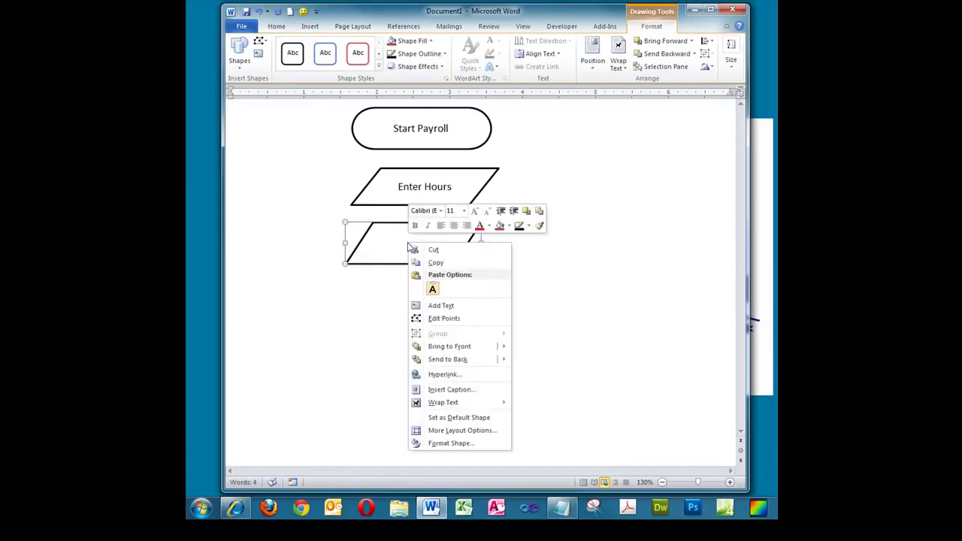
pyautogui.click(440, 306)
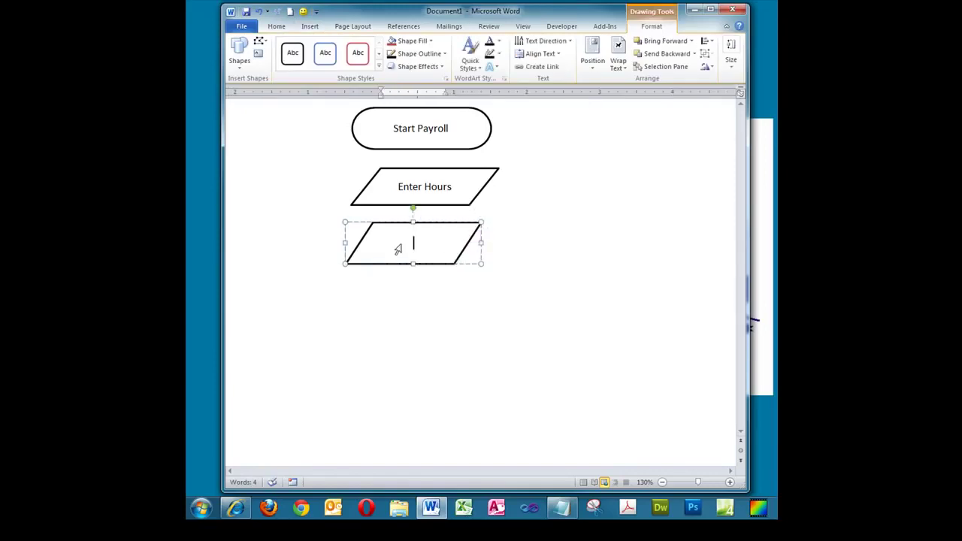
pyautogui.write('Enter Rate')
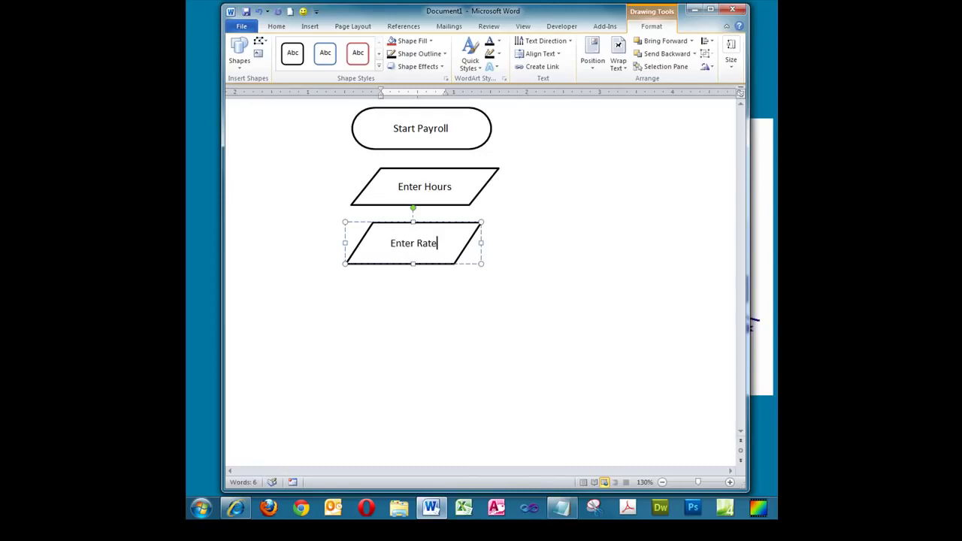
pyautogui.click(413, 285)
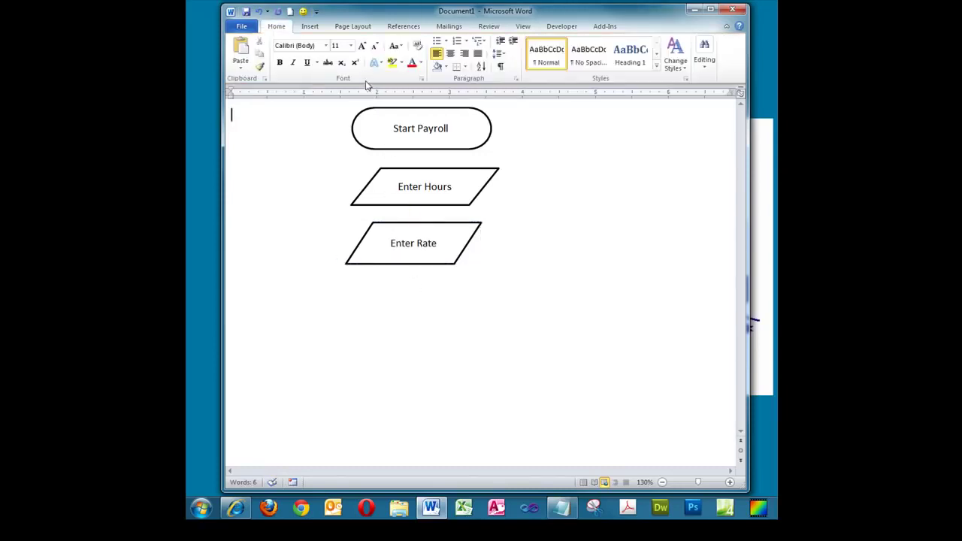
# Draw a flowchart process rectangle about 2 inches wide below the Enter Rate parallelogram
pyautogui.click(309, 27)
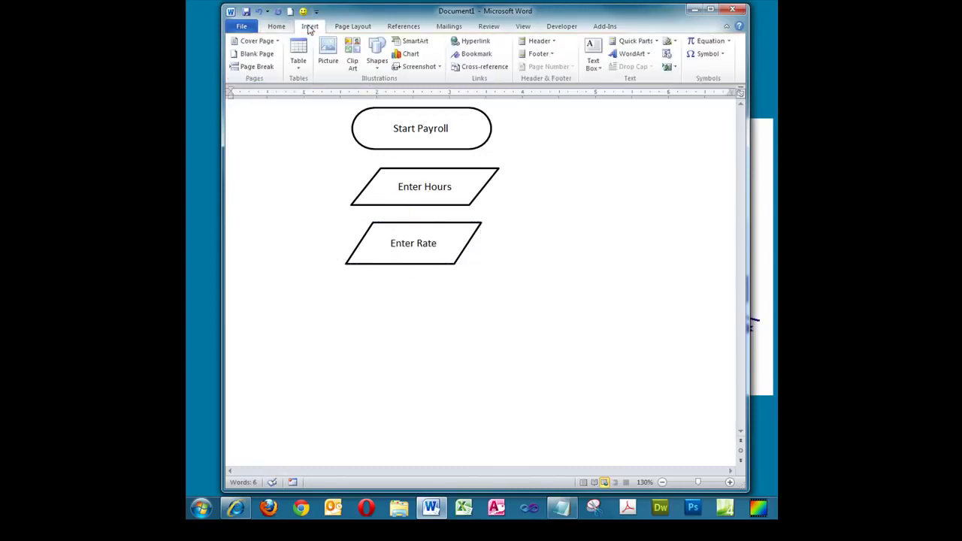
pyautogui.click(377, 58)
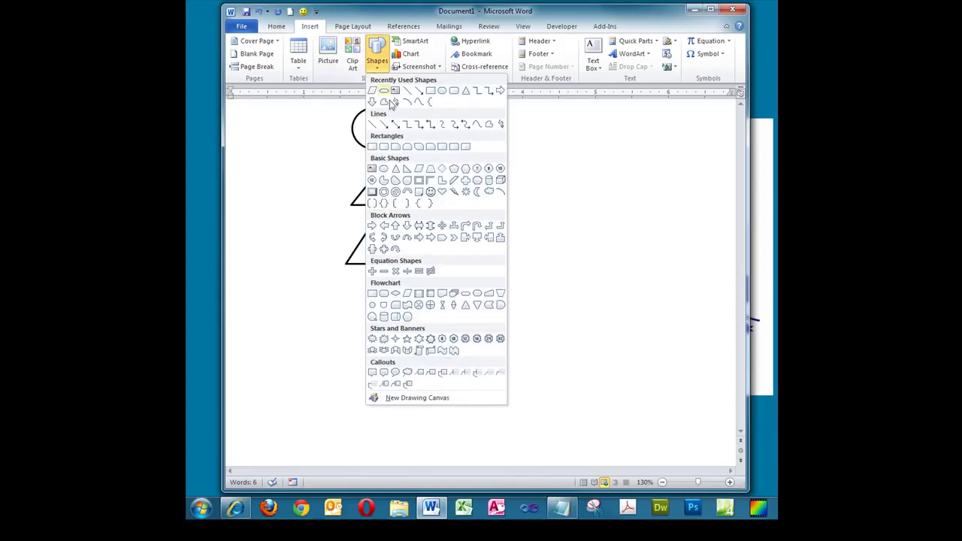
pyautogui.click(372, 294)
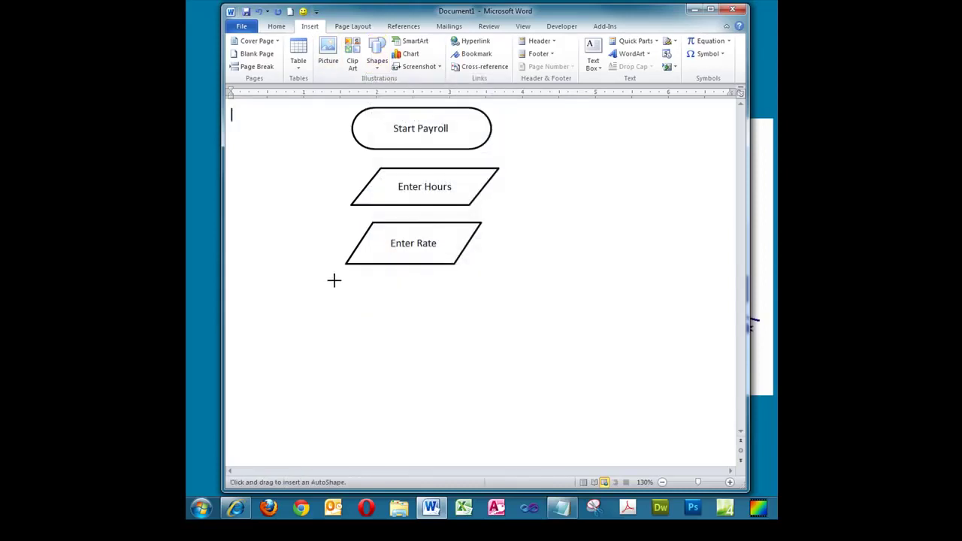
pyautogui.moveTo(334, 281)
pyautogui.mouseDown()
pyautogui.moveTo(363, 298)
pyautogui.moveTo(481, 321)
pyautogui.moveTo(478, 329)
pyautogui.mouseUp()
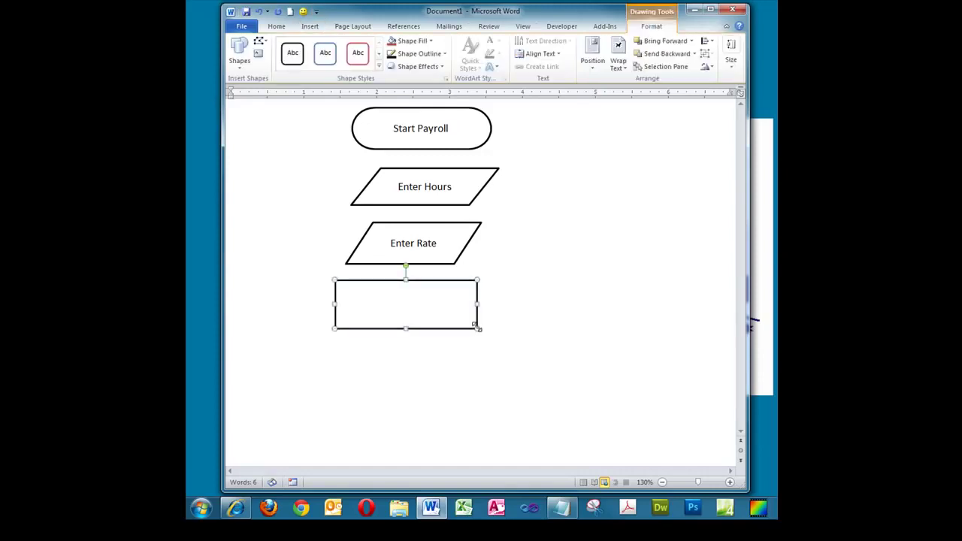
# Add the text "Calculate:" and, on a second line, "Pay = Hours * Rate" inside the process rectangle
pyautogui.rightClick(396, 308)
pyautogui.click(431, 161)
pyautogui.write('Calculate:')
pyautogui.press('Return')
pyautogui.write('Pay = Hours')
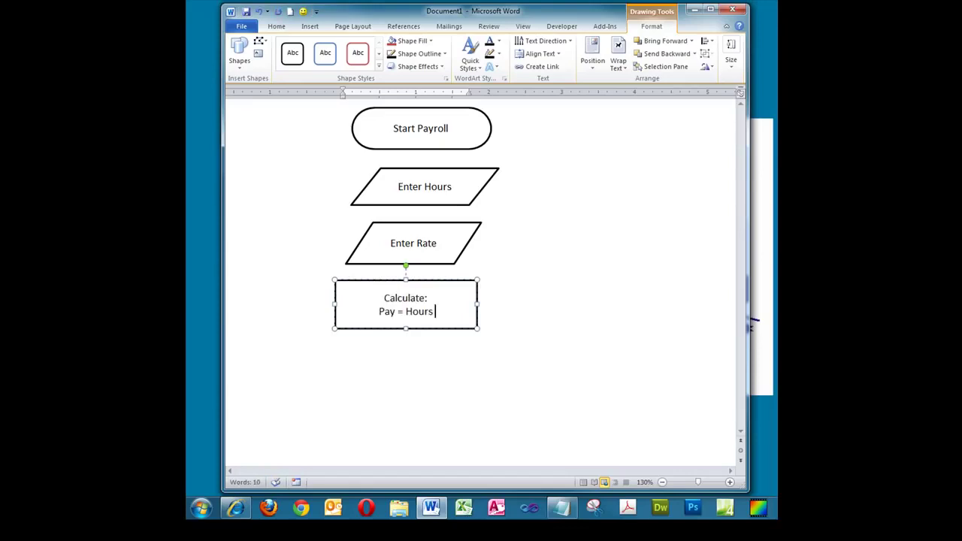
pyautogui.write(' * Rate')
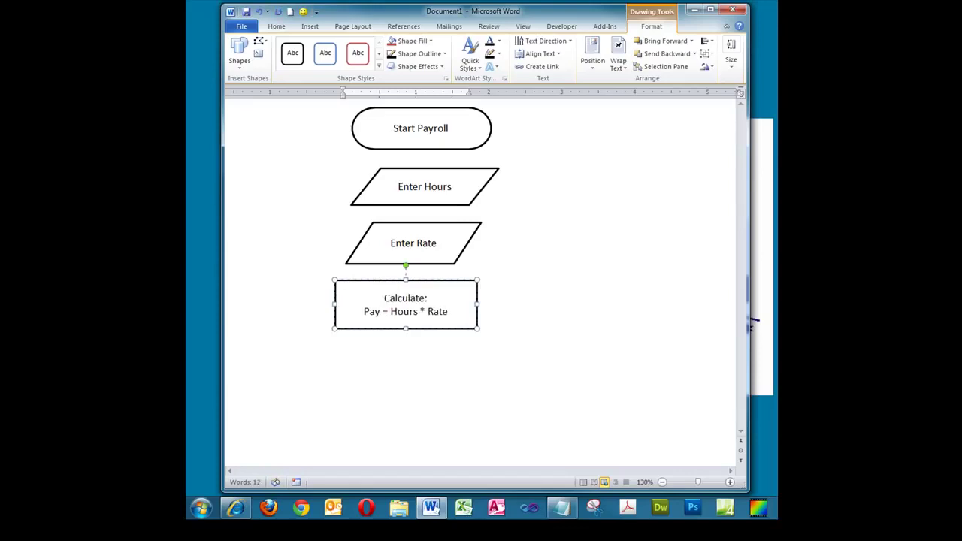
pyautogui.click(432, 345)
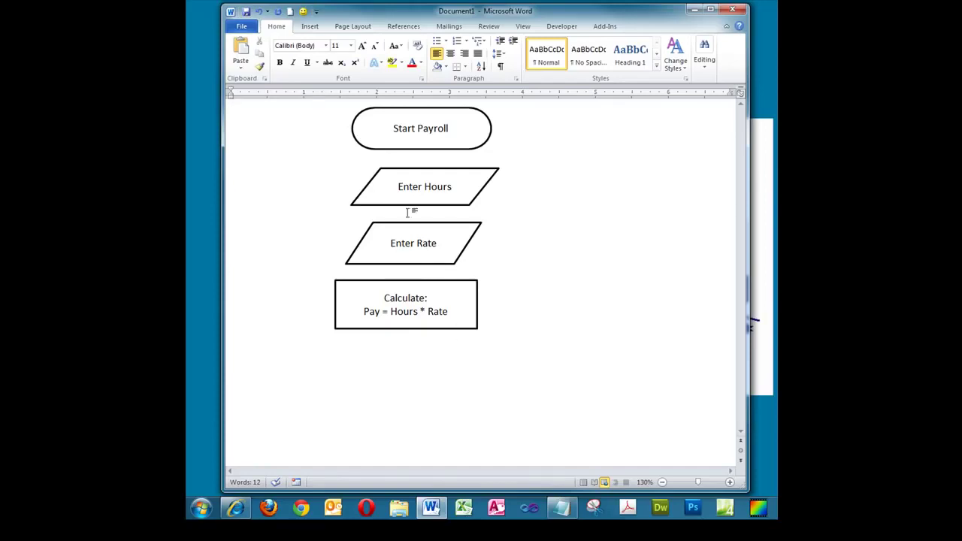
# Draw a flowchart decision diamond about 1.5 inches wide and position it centred below the Calculate rectangle
pyautogui.click(315, 29)
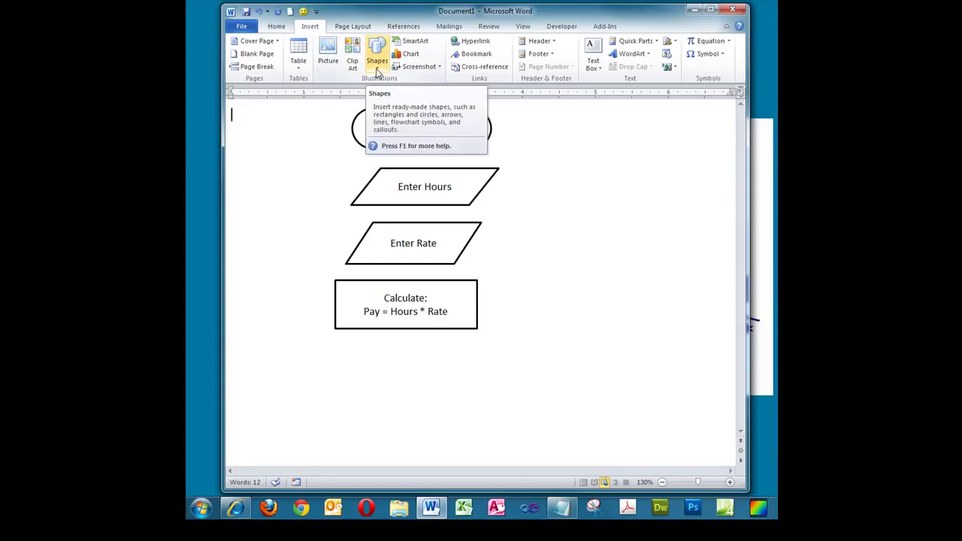
pyautogui.click(378, 72)
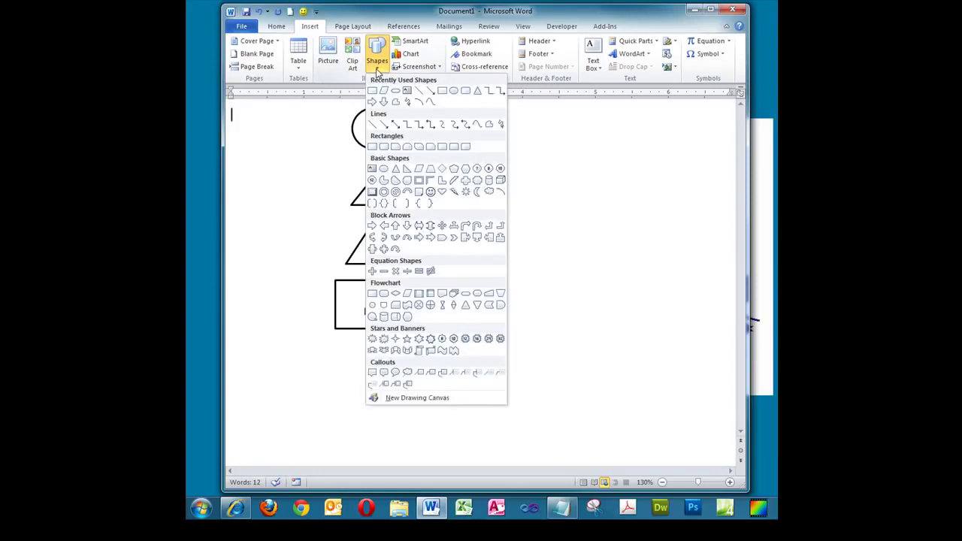
pyautogui.click(396, 295)
pyautogui.moveTo(391, 343); pyautogui.dragTo(510, 428)
pyautogui.moveTo(477, 397); pyautogui.dragTo(426, 395)
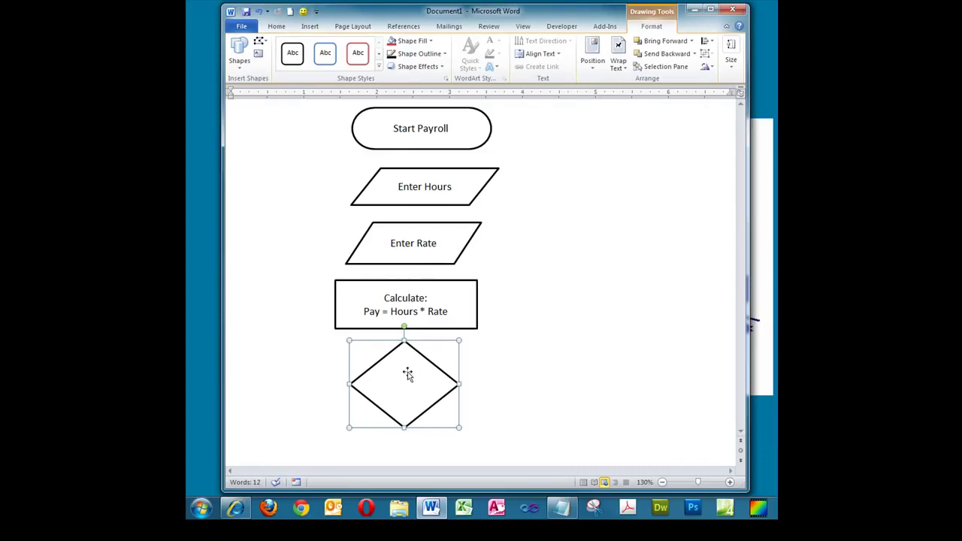
# Add the text "Y More N" inside the decision diamond, with the N on the second line
pyautogui.rightClick(409, 376)
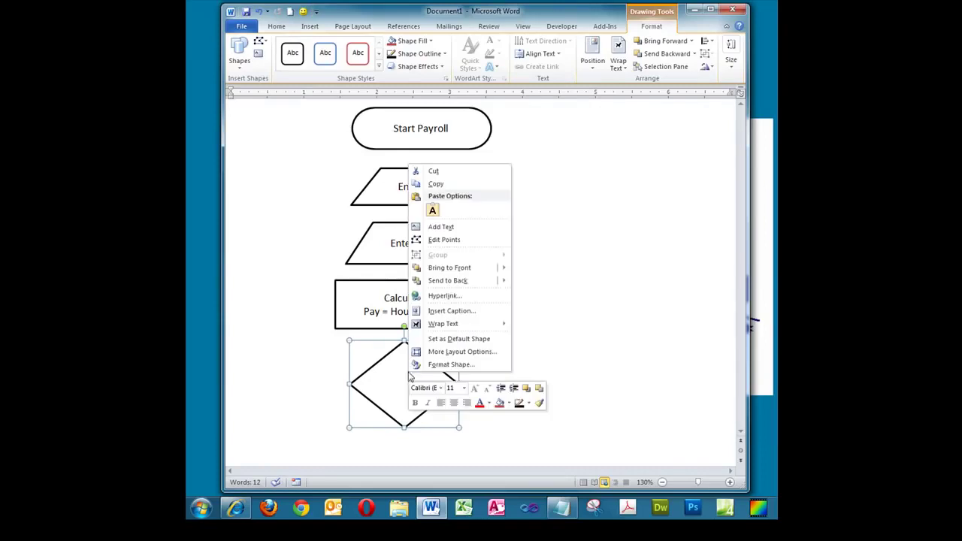
pyautogui.click(442, 226)
pyautogui.write('Y  More N')
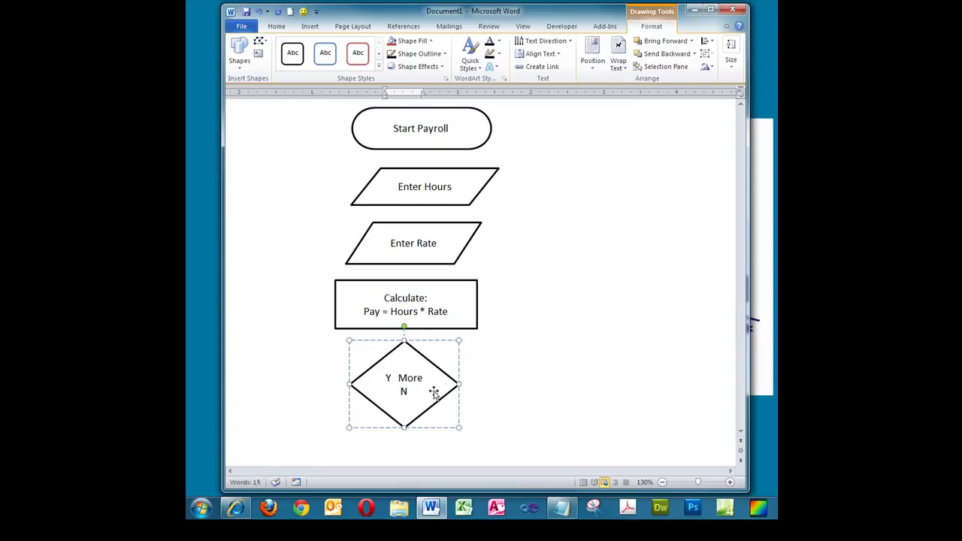
pyautogui.click(497, 385)
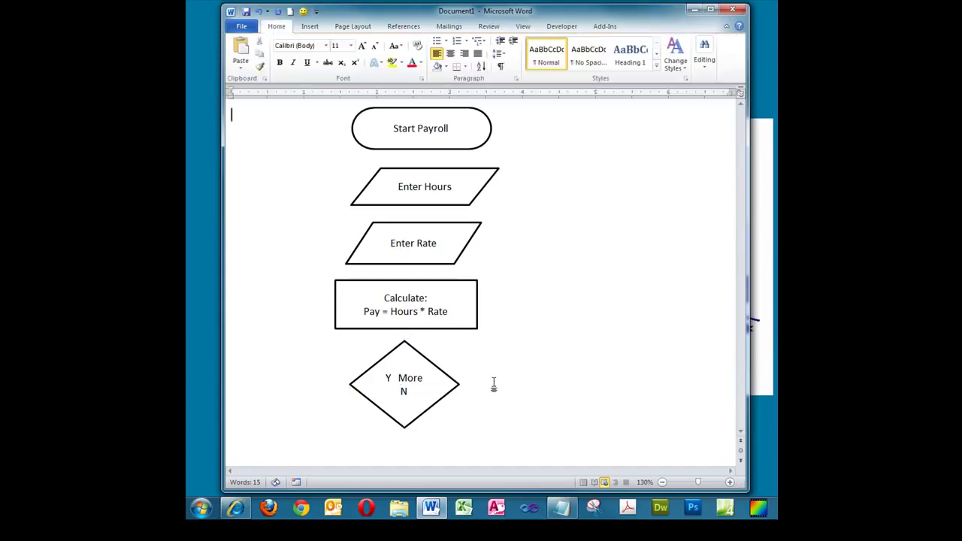
# Draw an arrow about 1 inch long pointing left from the decision diamond's left corner and colour its outline black
pyautogui.click(311, 28)
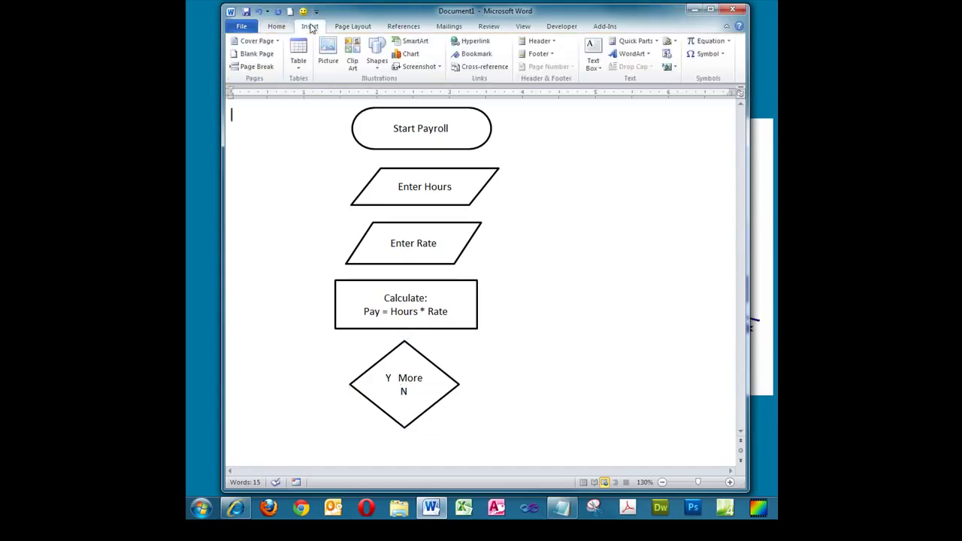
pyautogui.click(377, 60)
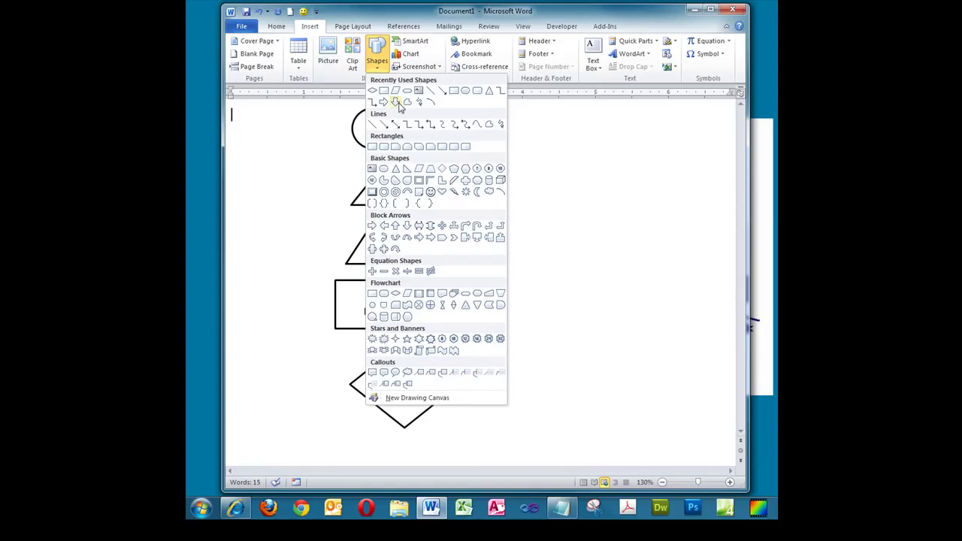
pyautogui.click(379, 124)
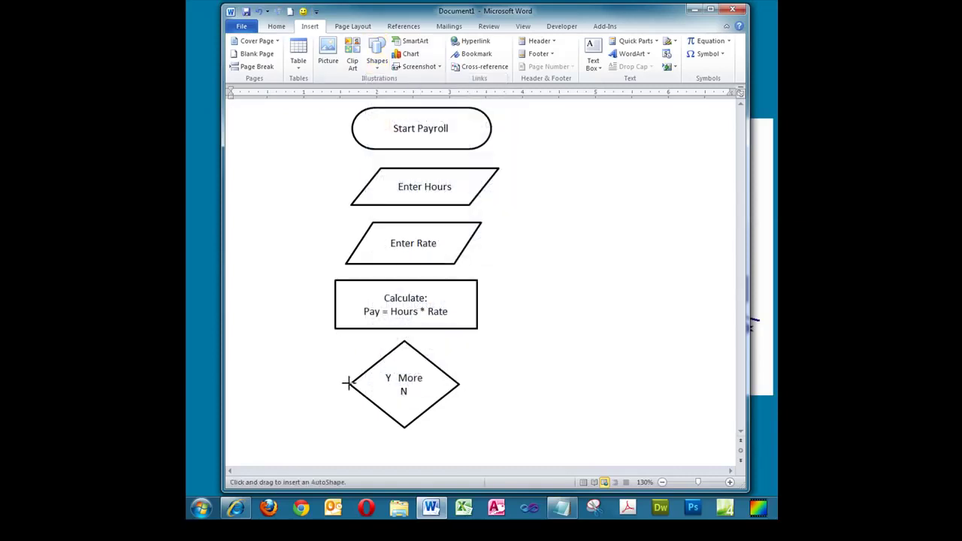
pyautogui.moveTo(344, 384); pyautogui.dragTo(275, 385)
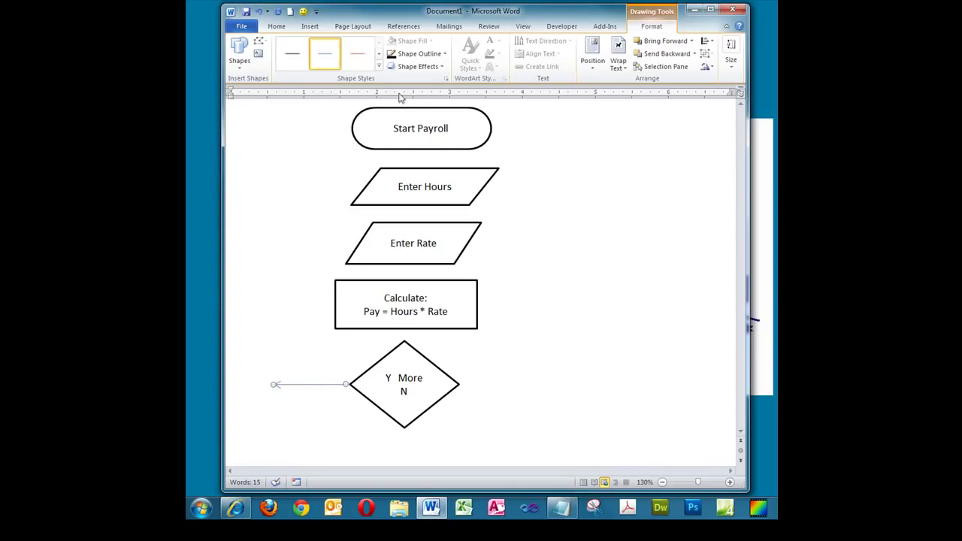
pyautogui.click(423, 56)
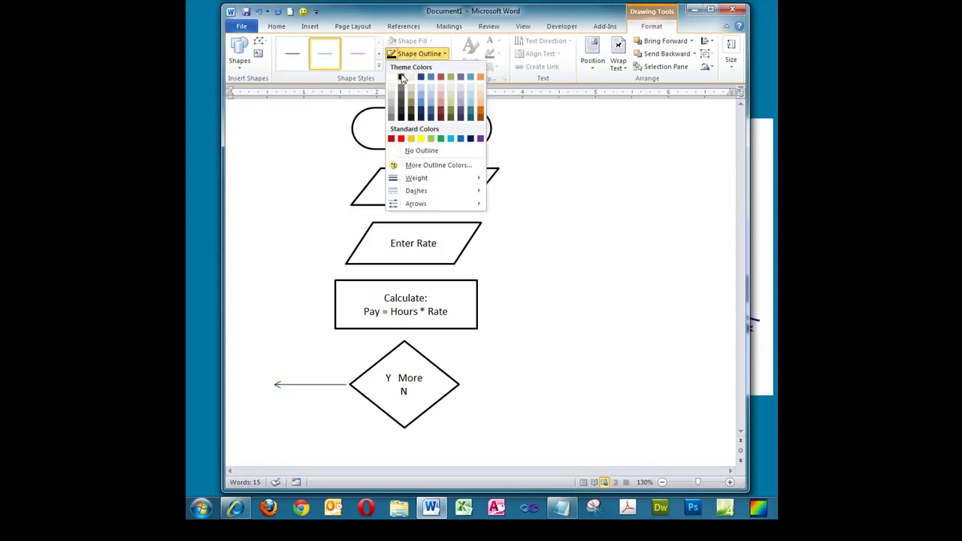
pyautogui.click(401, 76)
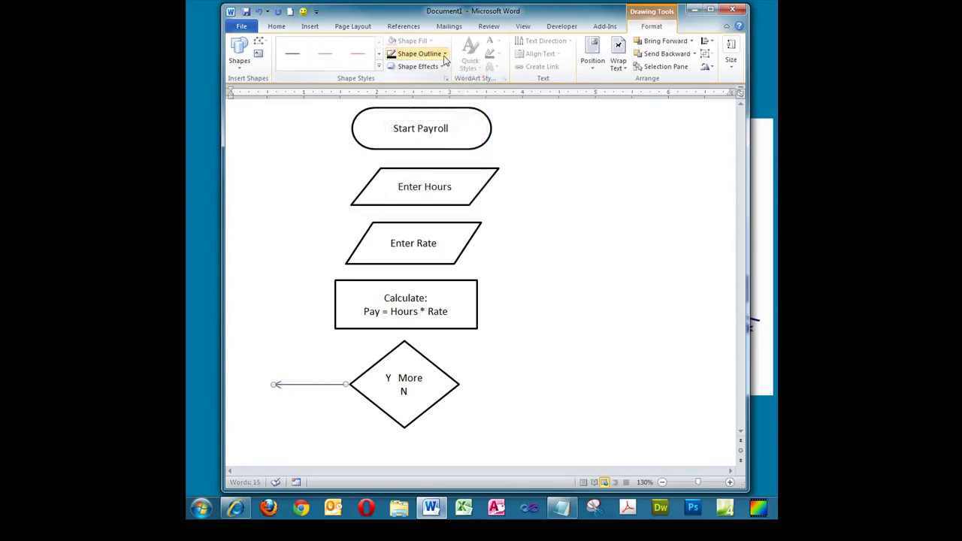
# Set the arrow's line width to 1.5 pt and make its formatting the default for new lines
pyautogui.rightClick(323, 384)
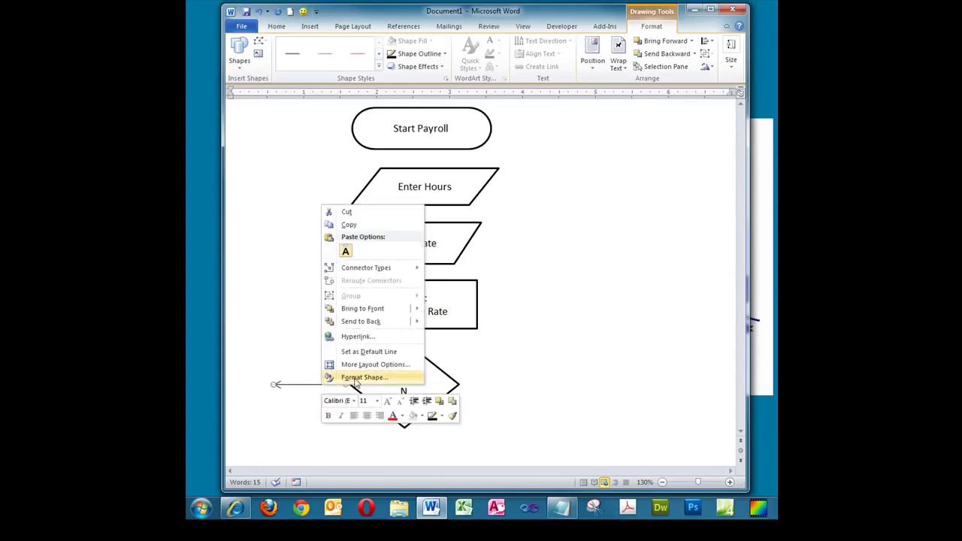
pyautogui.click(360, 377)
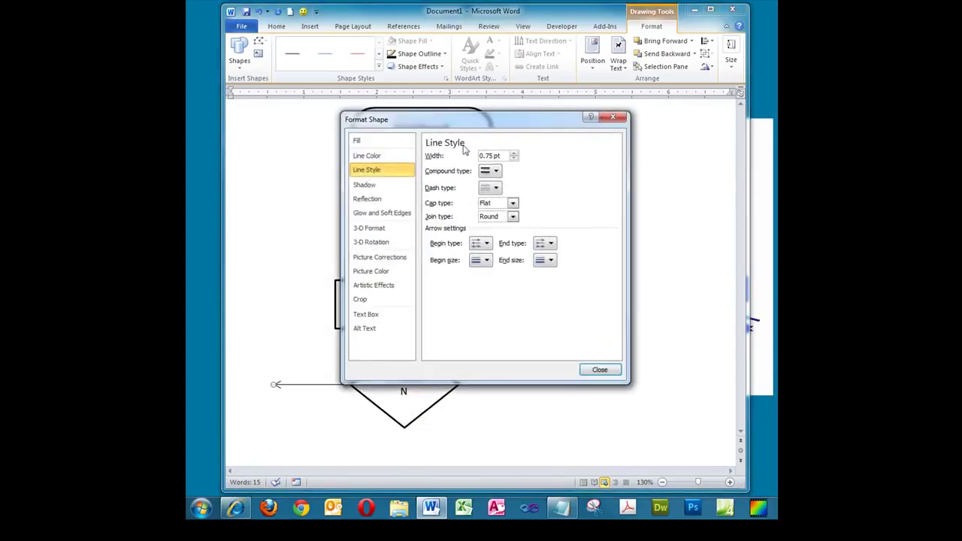
pyautogui.click(514, 153)
pyautogui.click(514, 153)
pyautogui.click(513, 154)
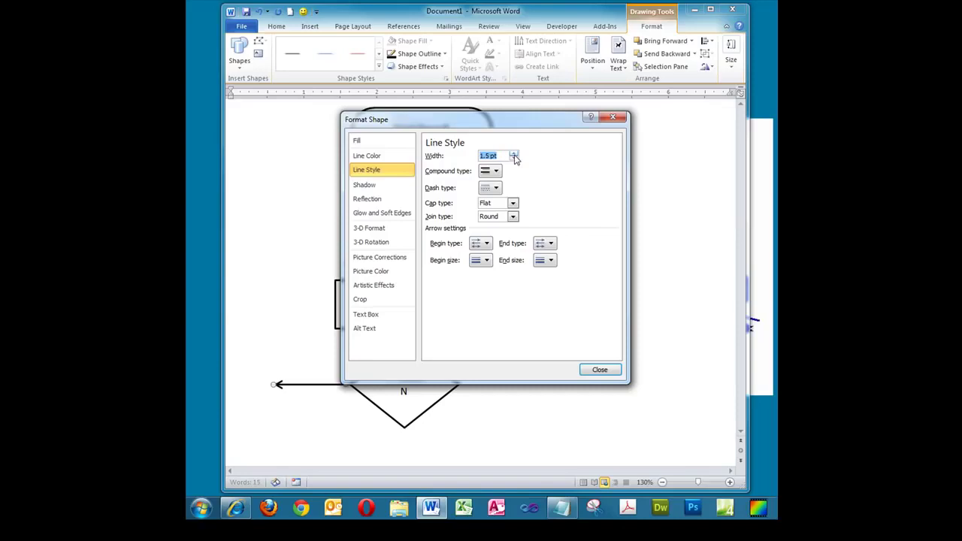
pyautogui.click(601, 370)
pyautogui.rightClick(326, 384)
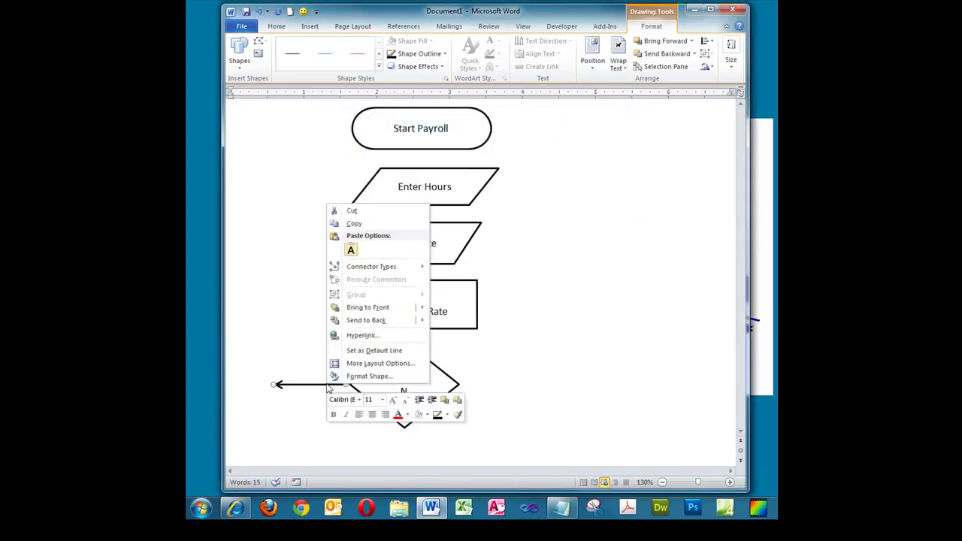
pyautogui.click(362, 351)
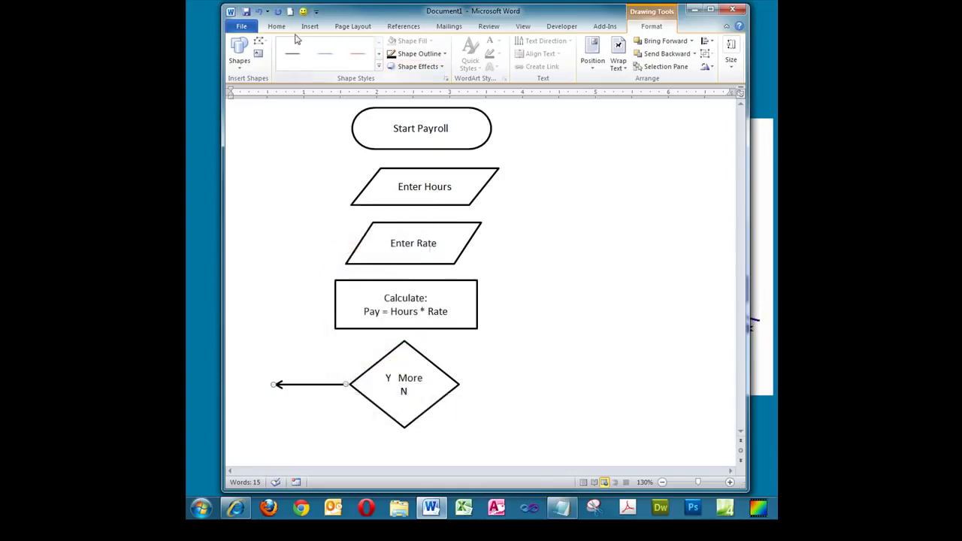
# Draw a vertical arrow about 2.7 inches long from the first arrow's tip up to the level of the Enter Hours parallelogram
pyautogui.click(308, 27)
pyautogui.click(378, 66)
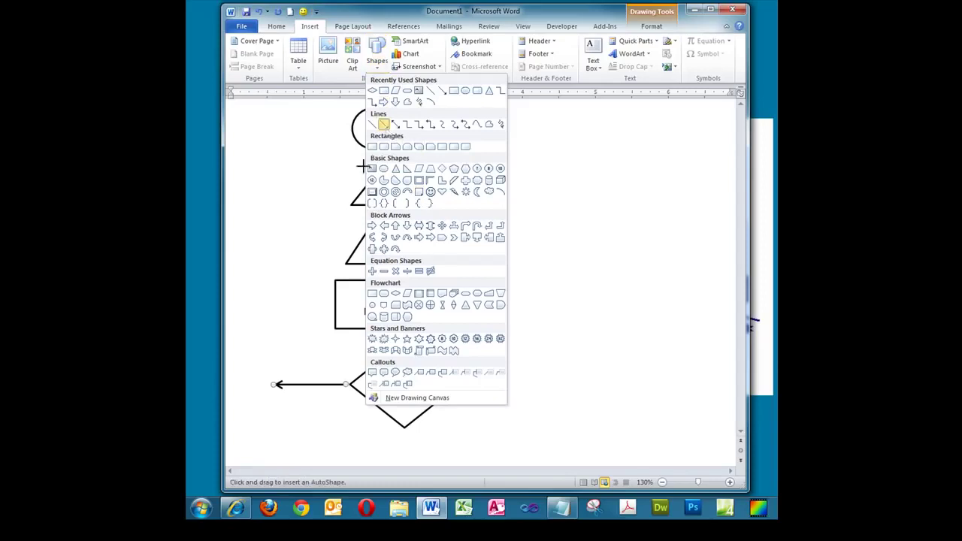
pyautogui.click(384, 125)
pyautogui.moveTo(273, 385); pyautogui.dragTo(277, 187)
# Draw a horizontal arrow about 0.9 inch long from the vertical arrow's tip to the left edge of the Enter Hours parallelogram
pyautogui.click(310, 26)
pyautogui.click(377, 60)
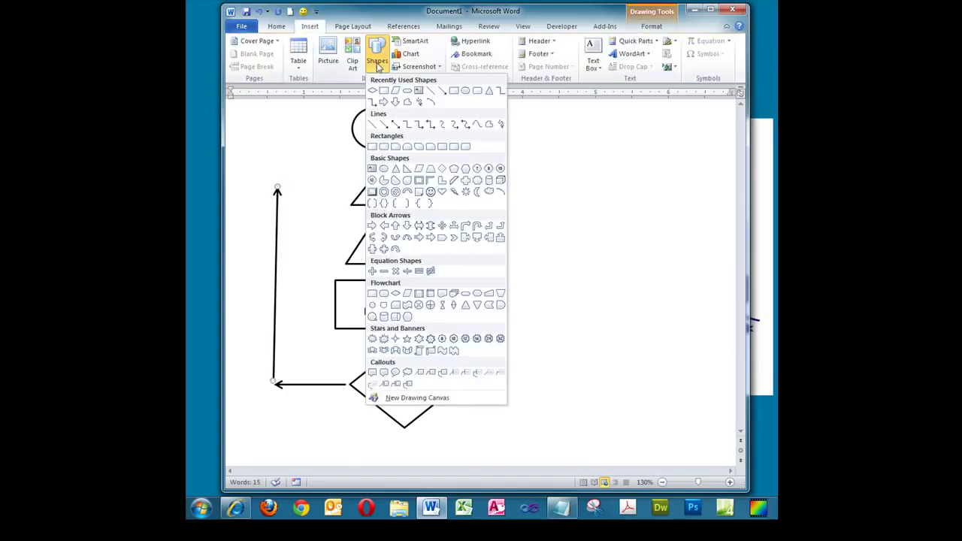
pyautogui.click(384, 125)
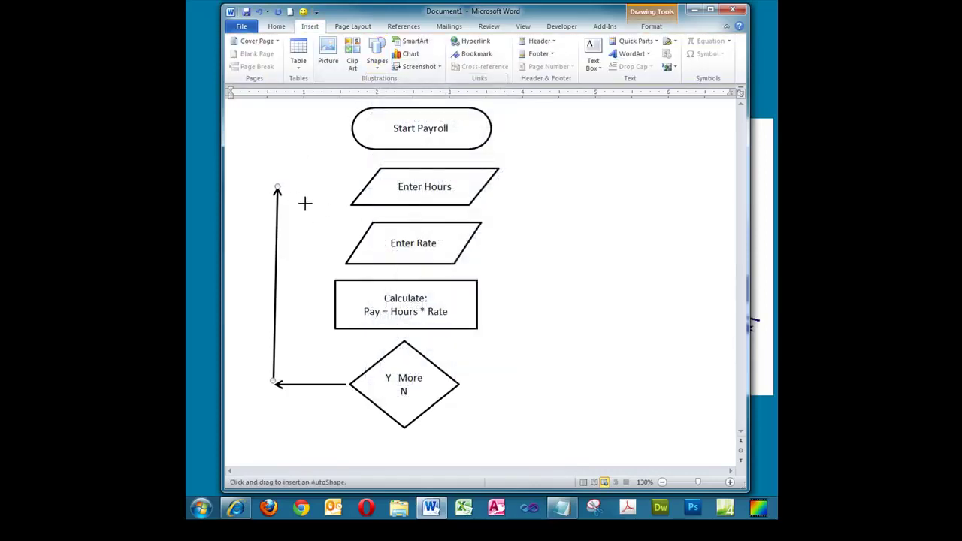
pyautogui.moveTo(287, 189); pyautogui.dragTo(354, 189)
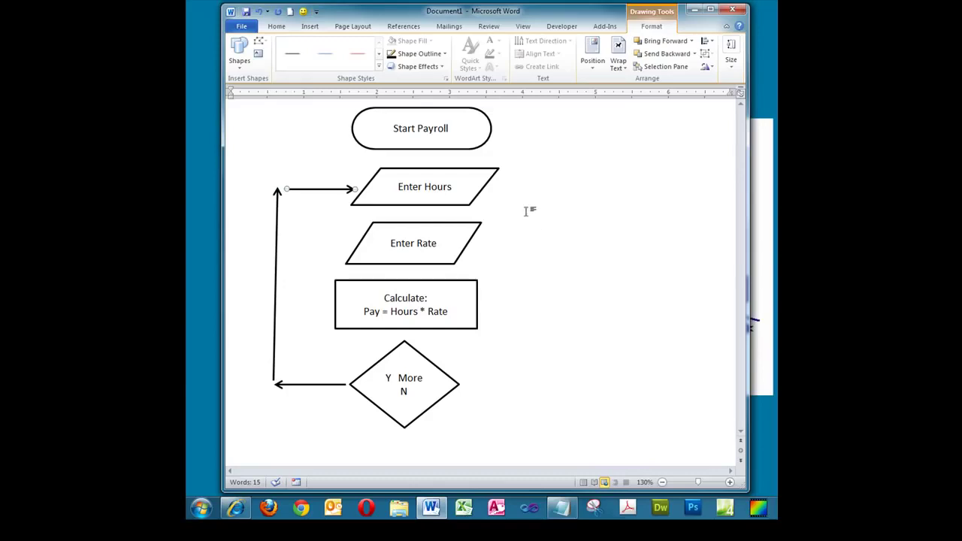
# Draw a short downward arrow about 0.25 inch long below the decision diamond's bottom corner
pyautogui.click(309, 26)
pyautogui.click(377, 57)
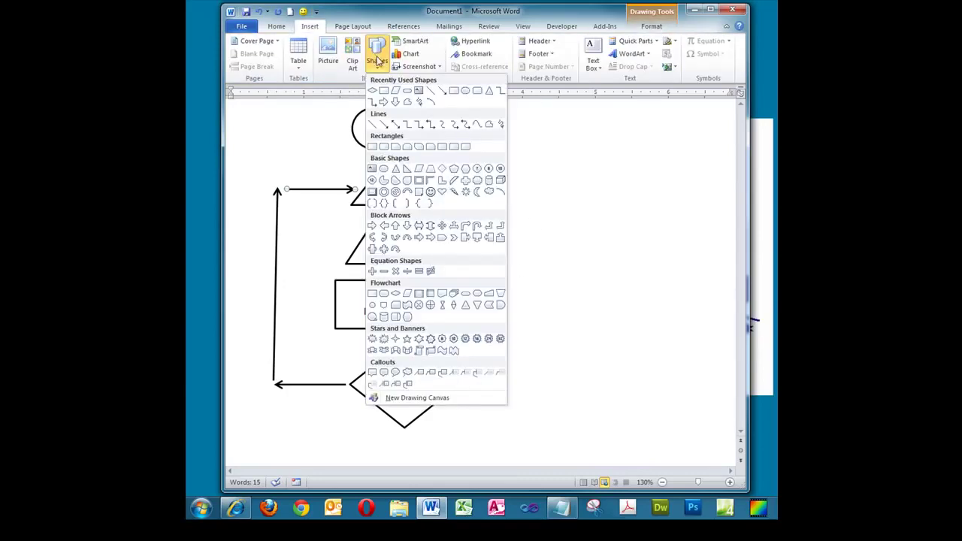
pyautogui.click(384, 125)
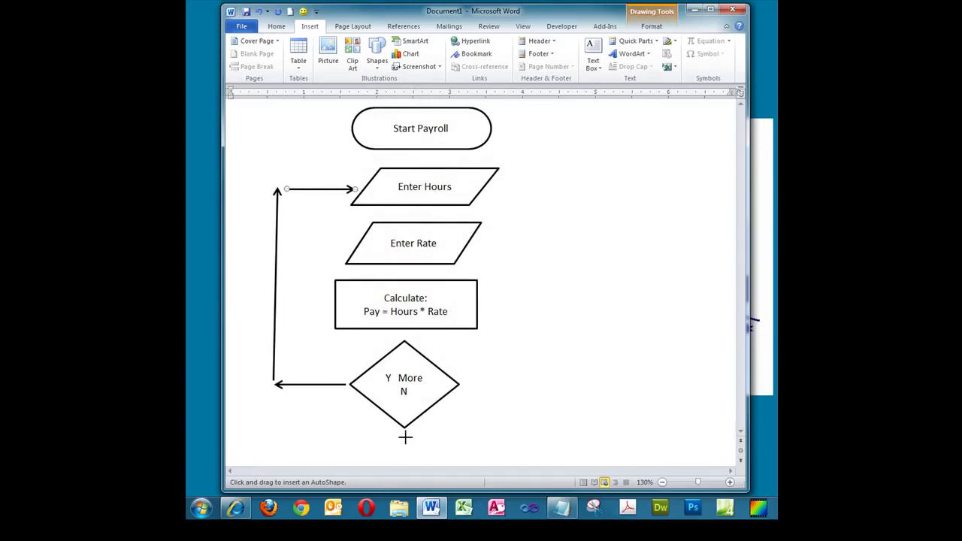
pyautogui.moveTo(404, 434); pyautogui.dragTo(404, 453)
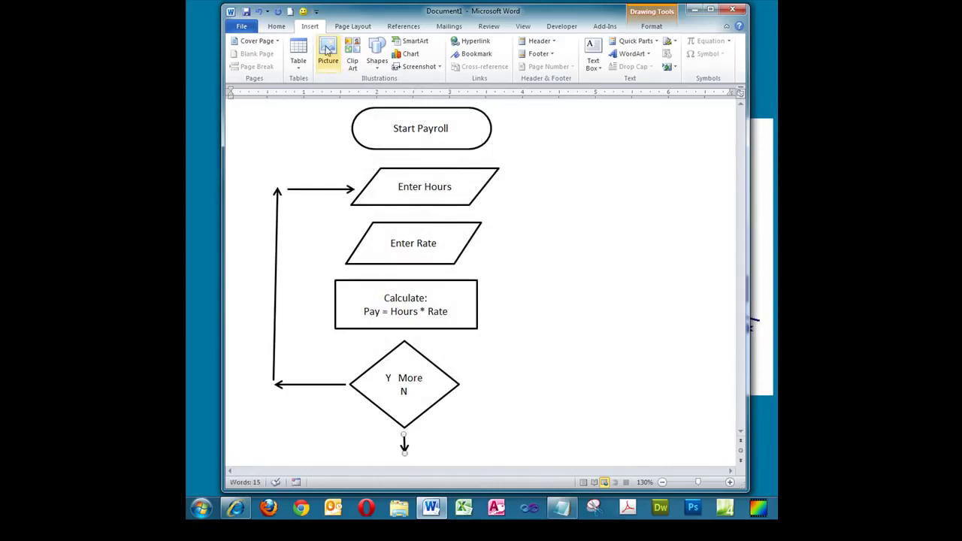
# Draw a flowchart terminator about 1.4 inches wide below the diamond's downward arrow and add the text "End" inside it
pyautogui.click(378, 64)
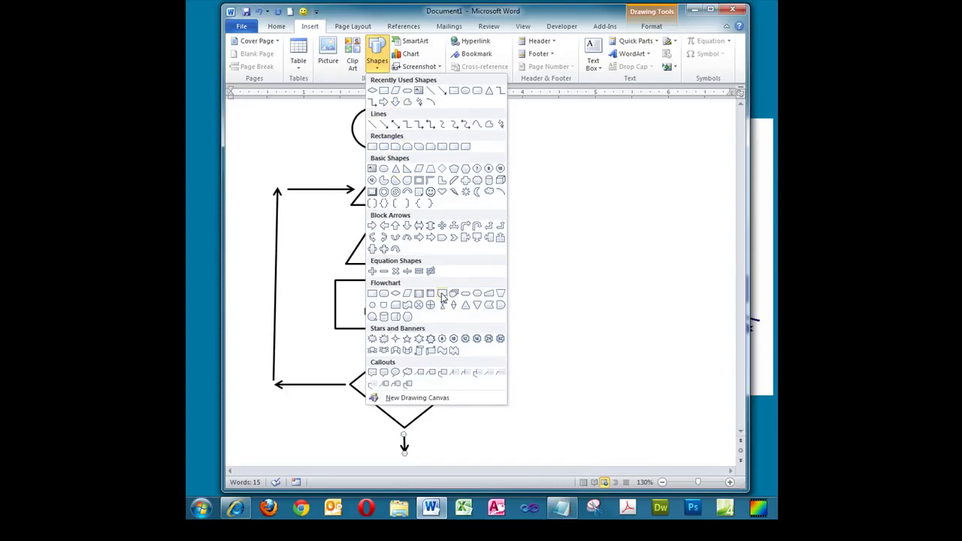
pyautogui.click(465, 296)
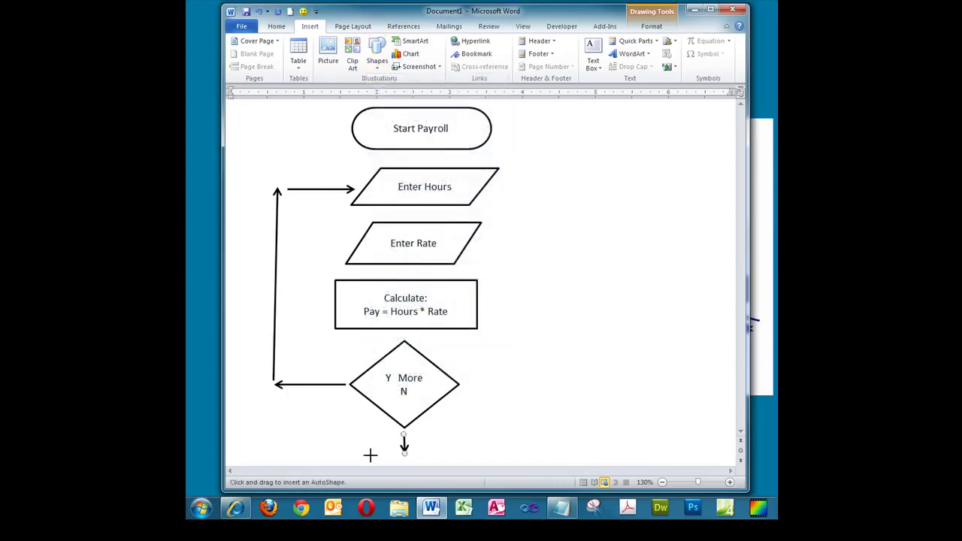
pyautogui.moveTo(367, 454); pyautogui.dragTo(471, 476)
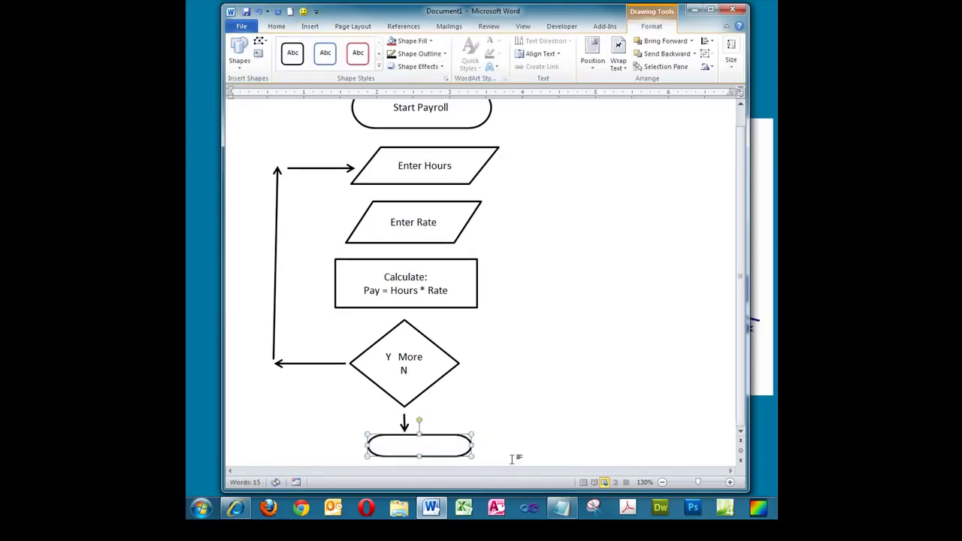
pyautogui.rightClick(407, 443)
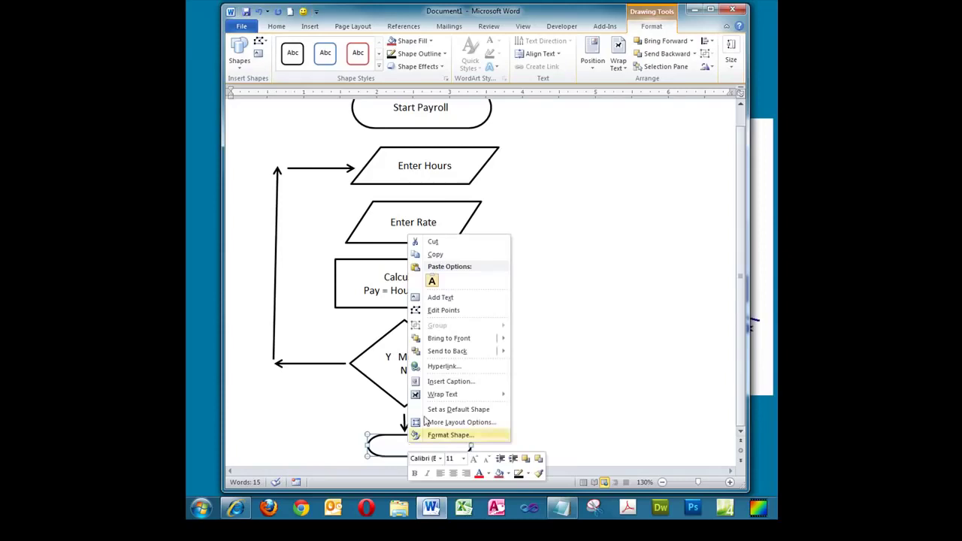
pyautogui.click(436, 294)
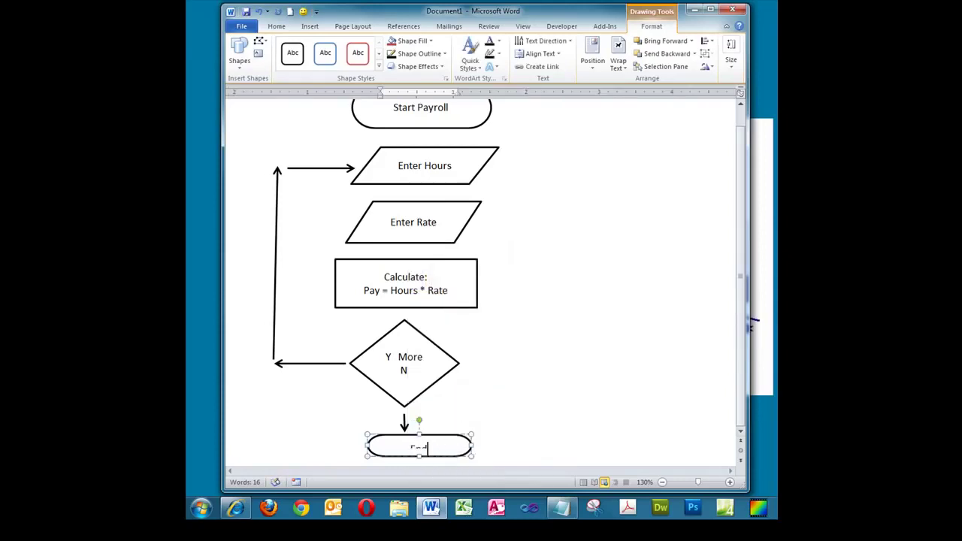
# Make the End terminator slightly taller and move it left so it is centred under the decision diamond
pyautogui.moveTo(418, 459); pyautogui.dragTo(419, 466)
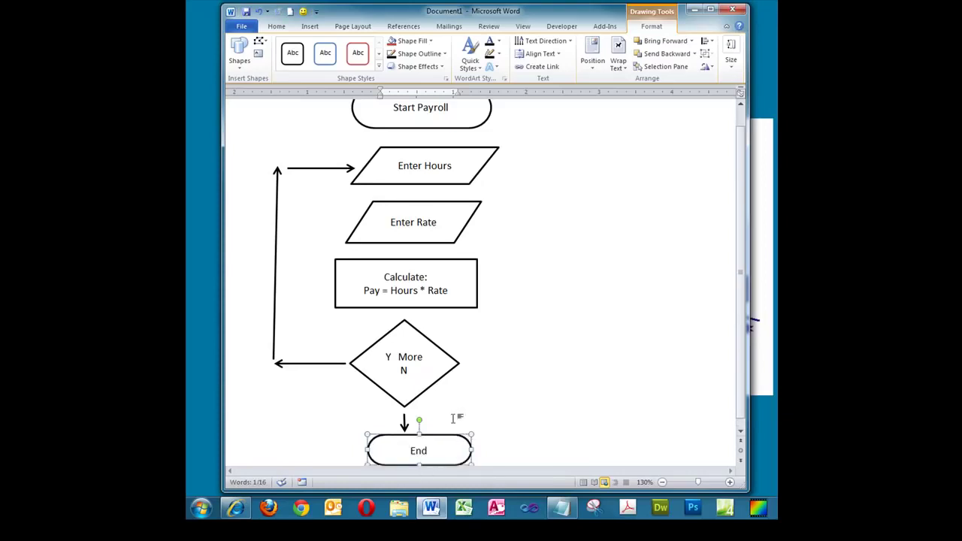
pyautogui.moveTo(423, 447); pyautogui.dragTo(406, 445)
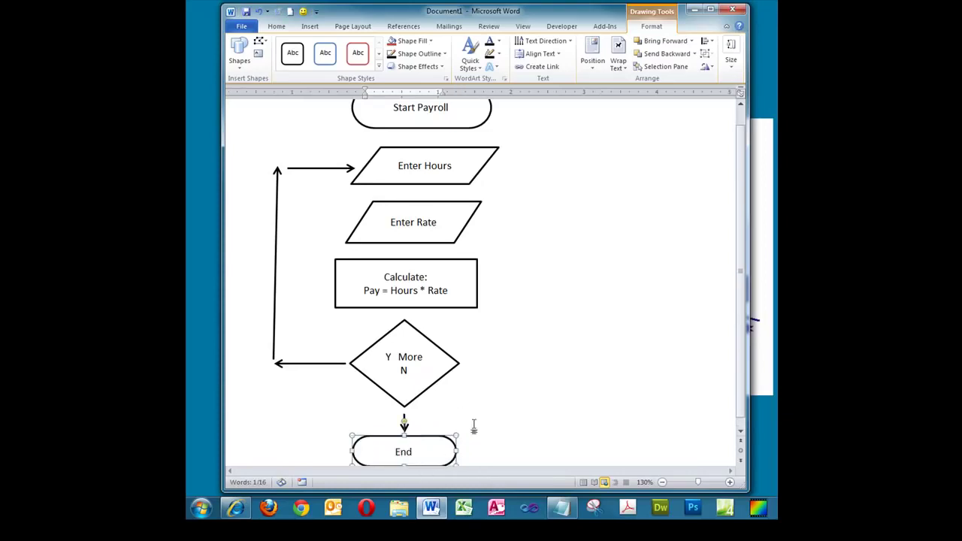
pyautogui.click(489, 418)
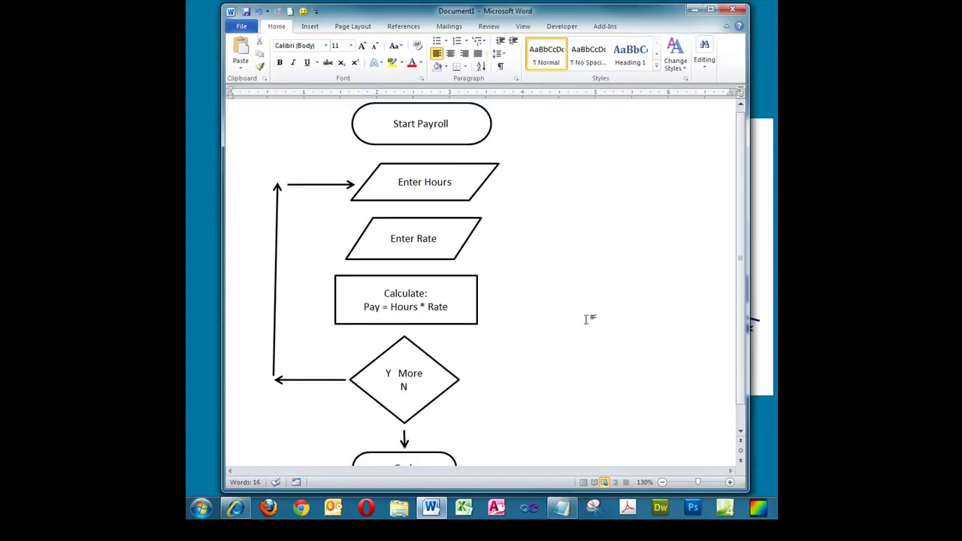
# Draw a short downward arrow connecting the Start Payroll terminator to the Enter Hours parallelogram
pyautogui.click(662, 482)
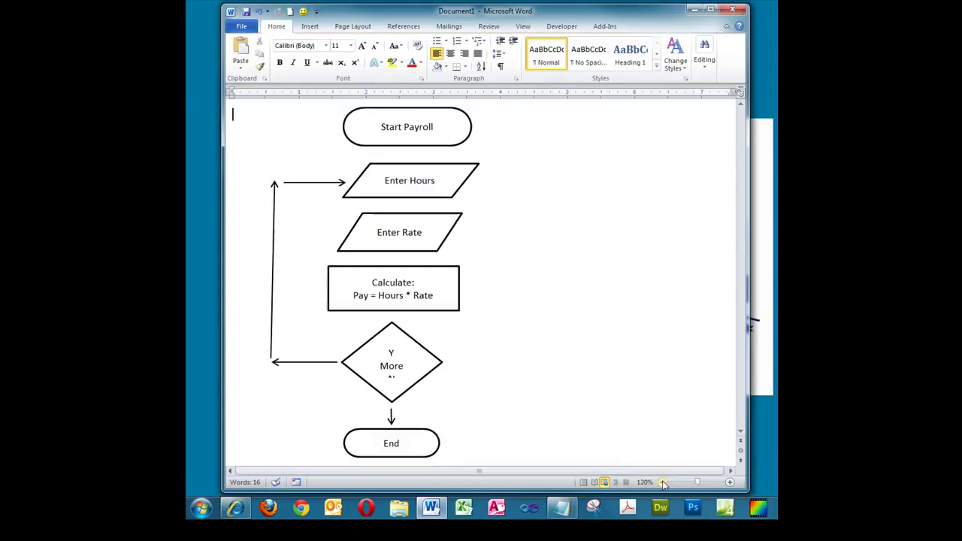
pyautogui.click(316, 33)
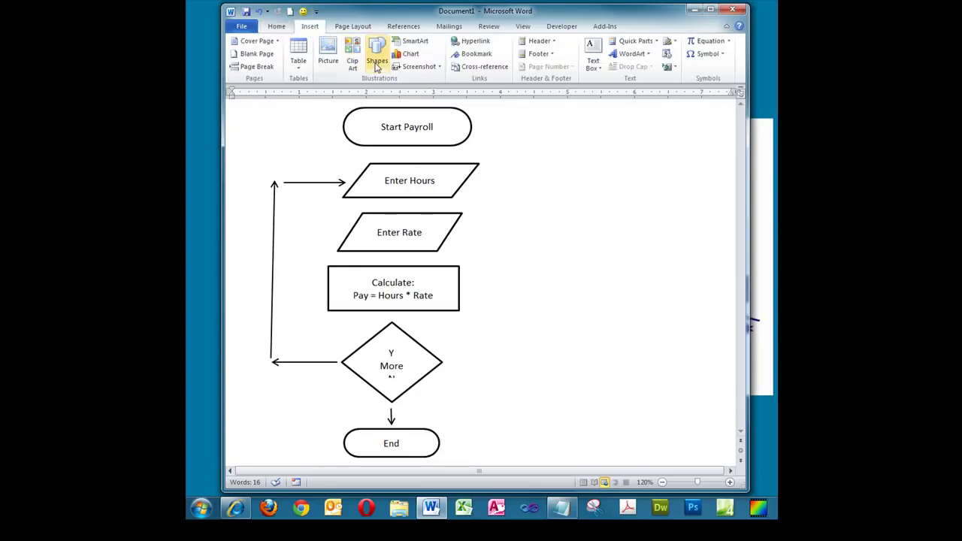
pyautogui.click(377, 64)
pyautogui.click(384, 124)
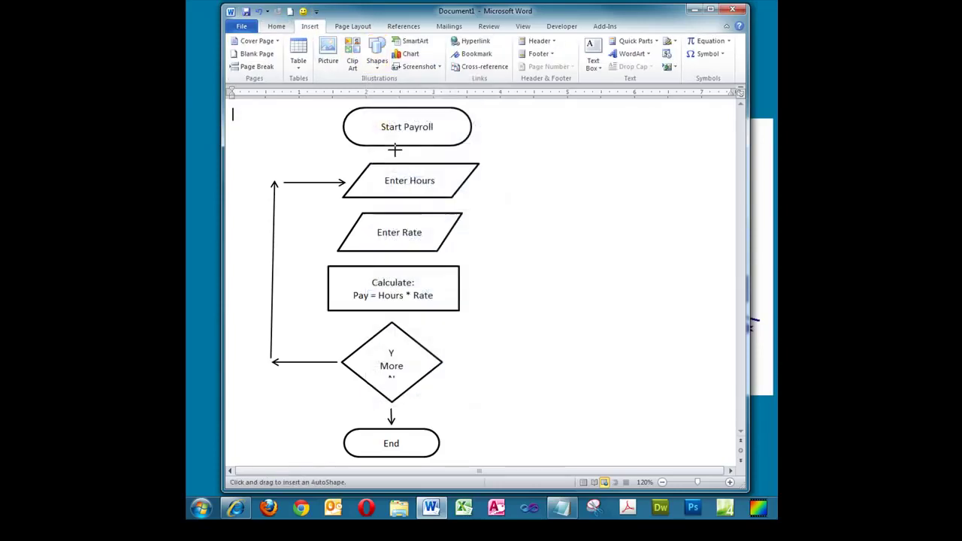
pyautogui.moveTo(404, 148); pyautogui.dragTo(404, 162)
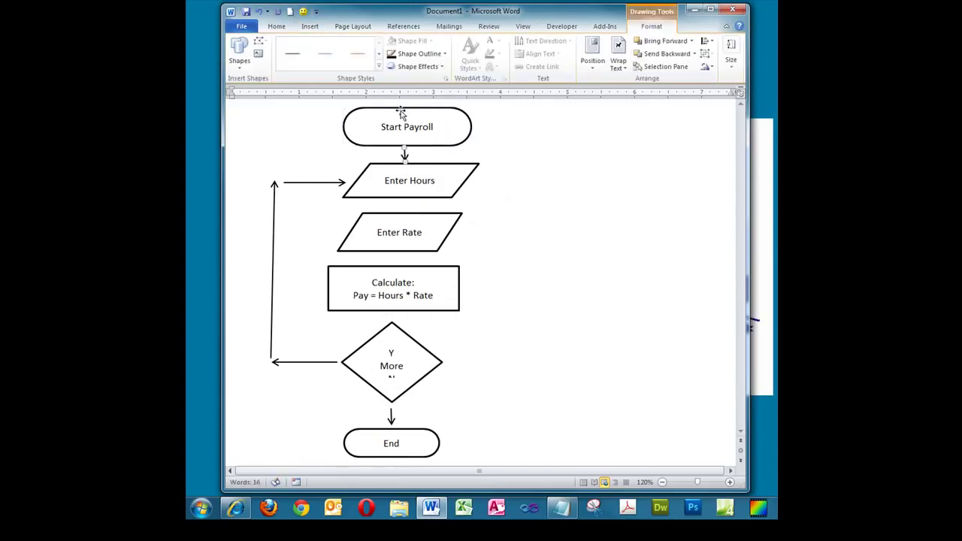
# Draw a short downward arrow connecting the Enter Hours parallelogram to the Enter Rate parallelogram
pyautogui.click(314, 30)
pyautogui.click(380, 69)
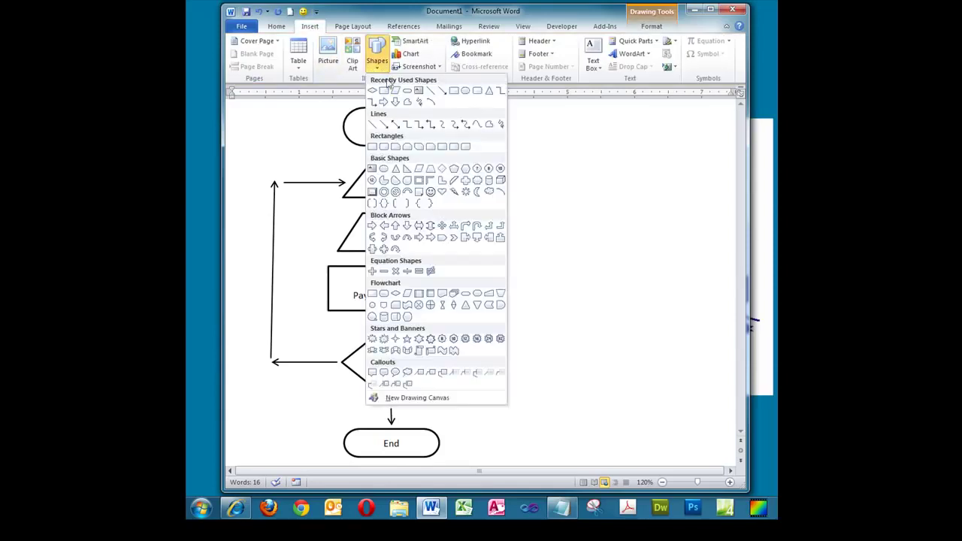
pyautogui.click(384, 124)
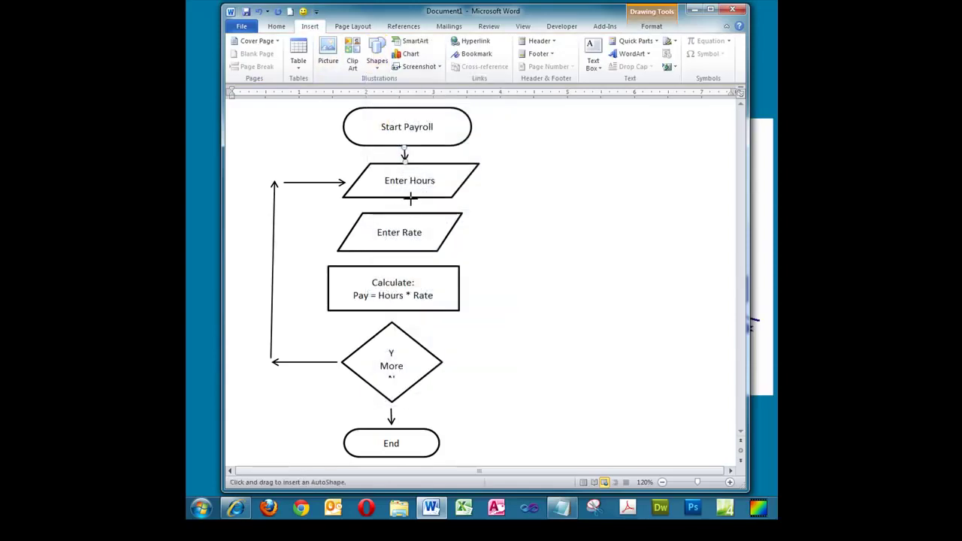
pyautogui.moveTo(403, 198); pyautogui.dragTo(403, 213)
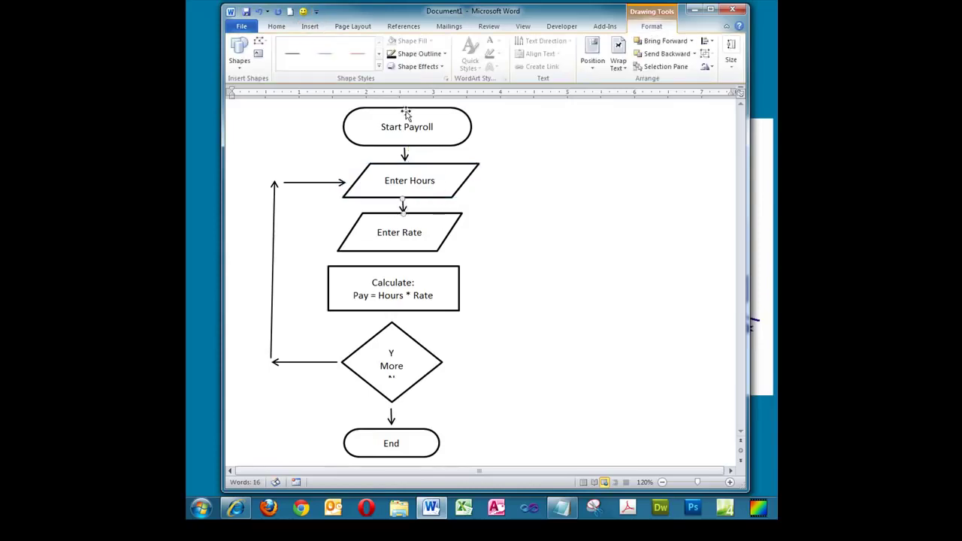
# Draw a short downward arrow connecting the Enter Rate parallelogram to the Calculate rectangle
pyautogui.click(311, 27)
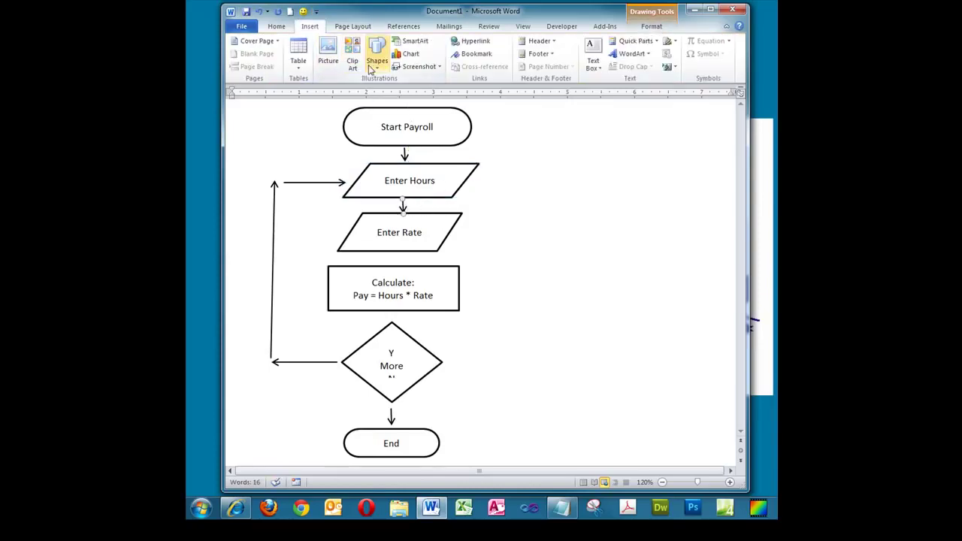
pyautogui.click(378, 66)
pyautogui.click(383, 124)
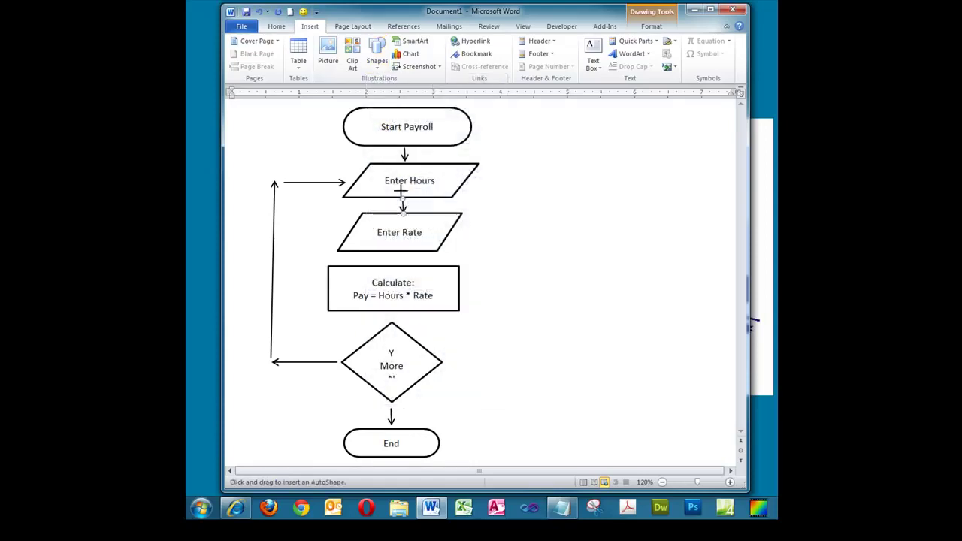
pyautogui.click(397, 254)
pyautogui.moveTo(396, 262); pyautogui.dragTo(397, 267)
# Draw a short downward arrow connecting the Calculate rectangle to the decision diamond
pyautogui.click(310, 26)
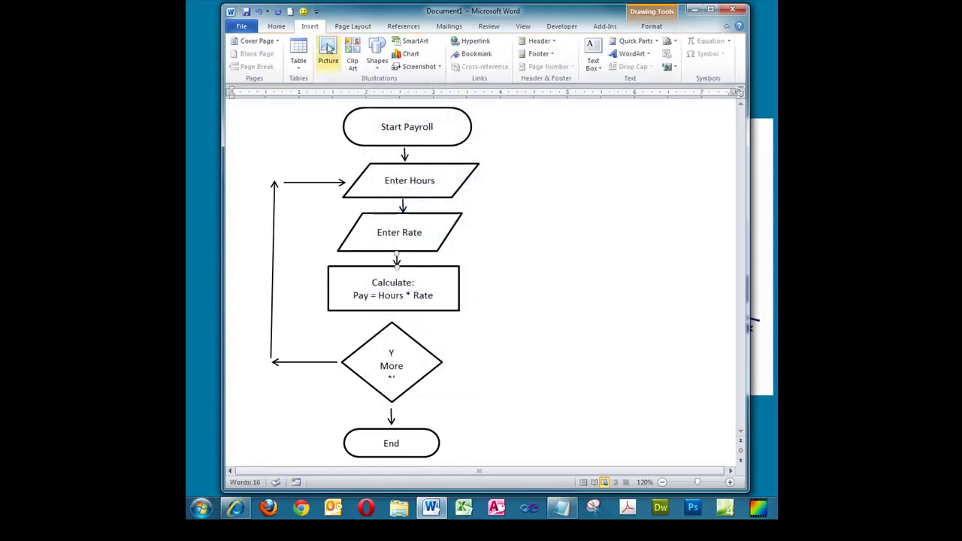
pyautogui.click(377, 66)
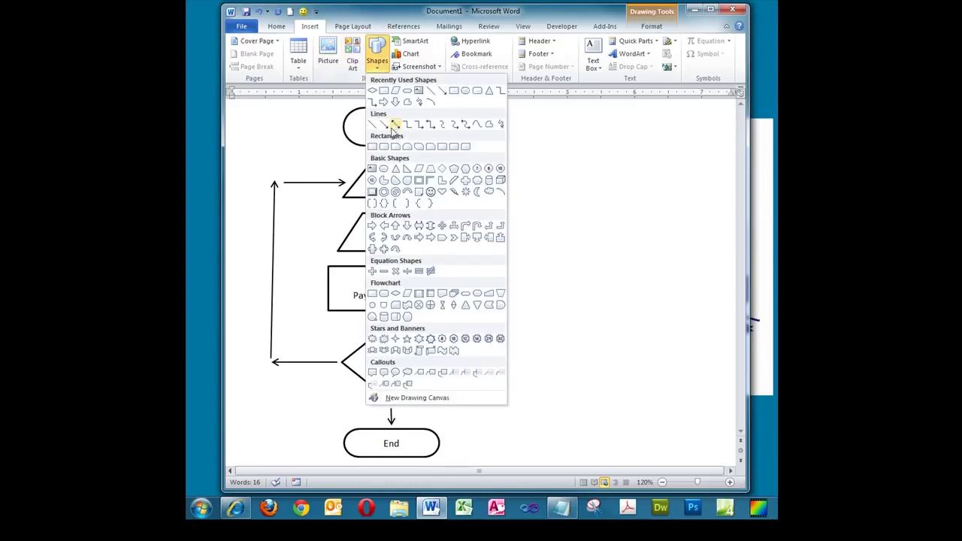